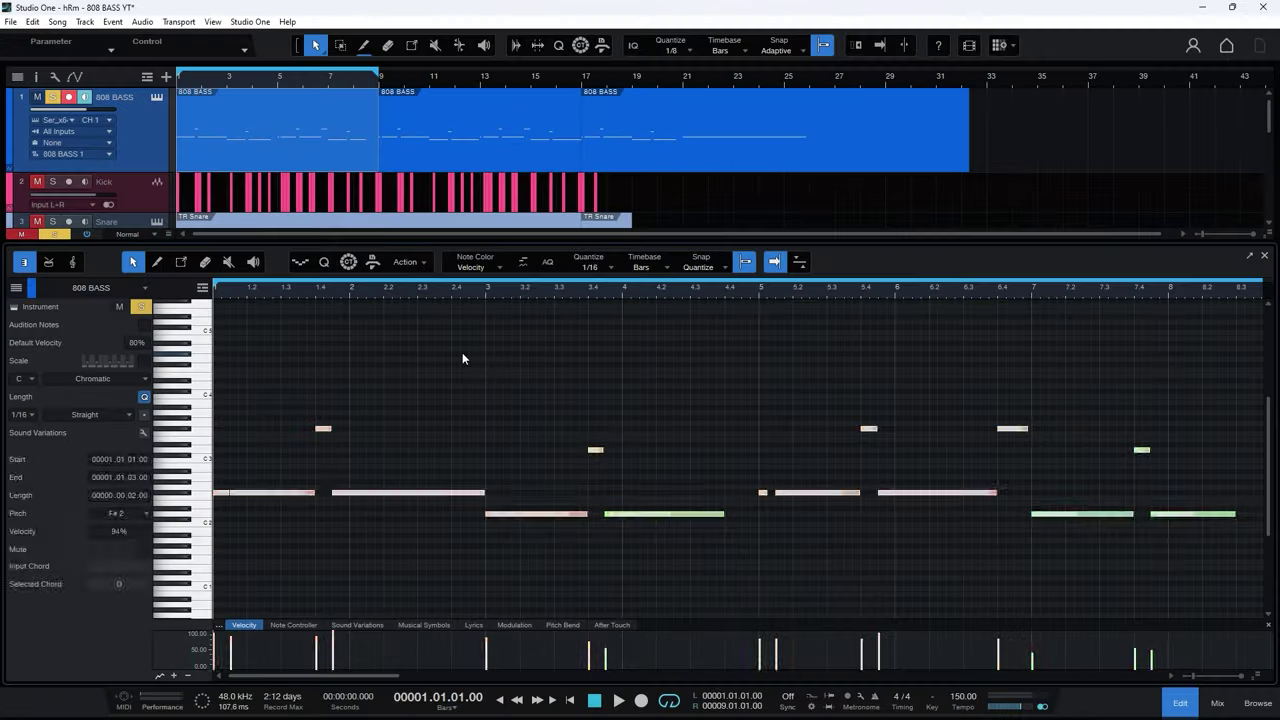
Close the note editor and open the Serum instrument on the 808 BASS track
left_click(462, 358)
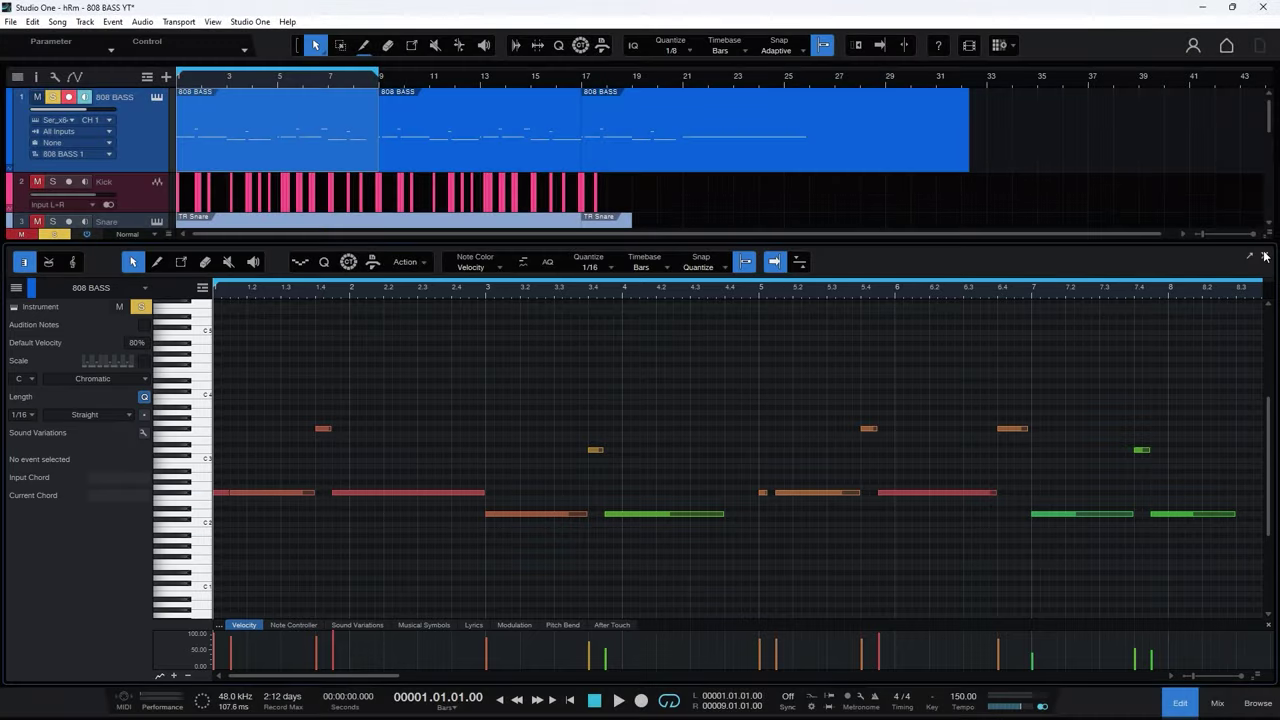
key("F2")
left_click(153, 98)
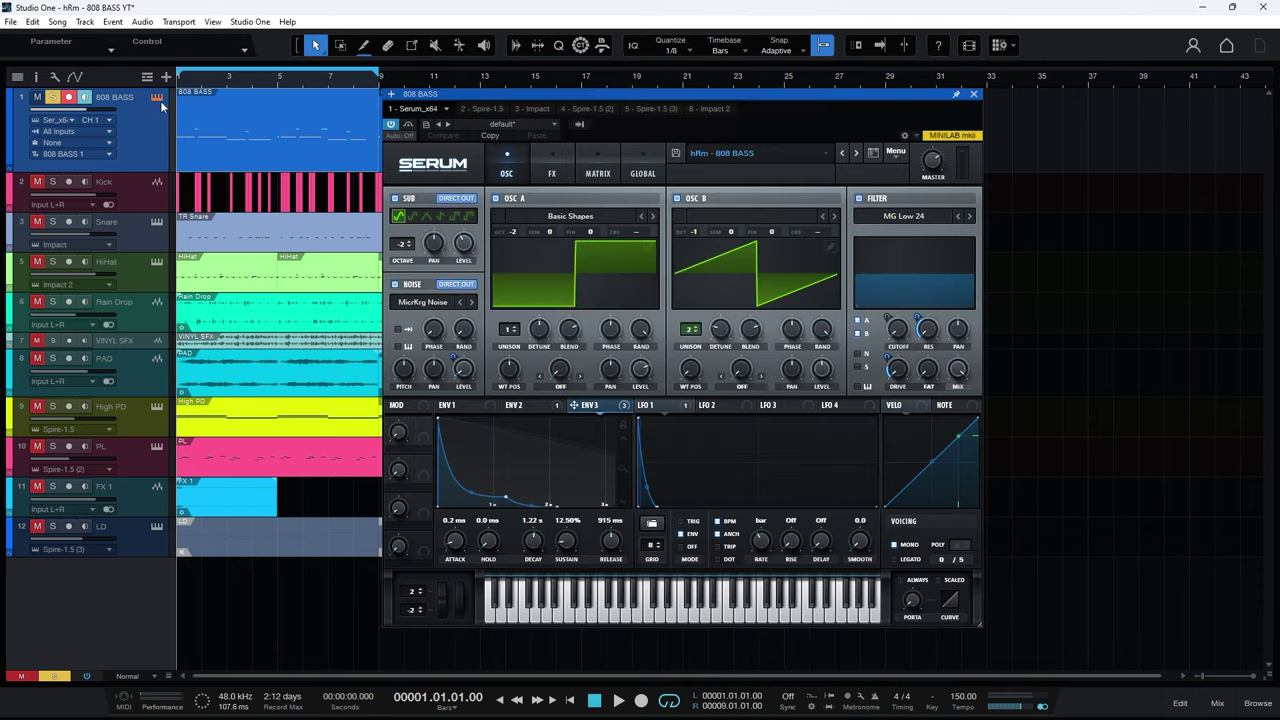
Reset the Serum patch to the Init preset and briefly play the bass part with it
left_click(896, 152)
left_click(915, 240)
key("space")
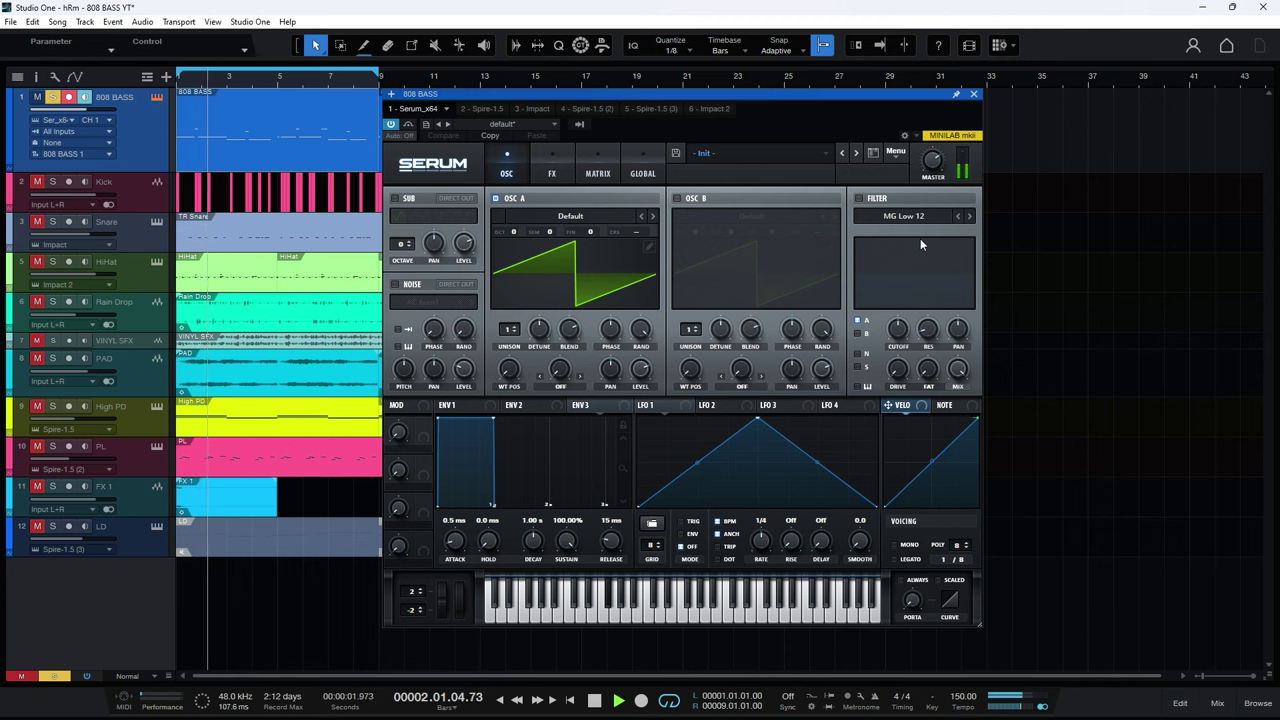
key("space")
Load the analog Basic Shapes wavetable in oscillator A, move its position to the square wave, and set the octave to -2
left_click(569, 220)
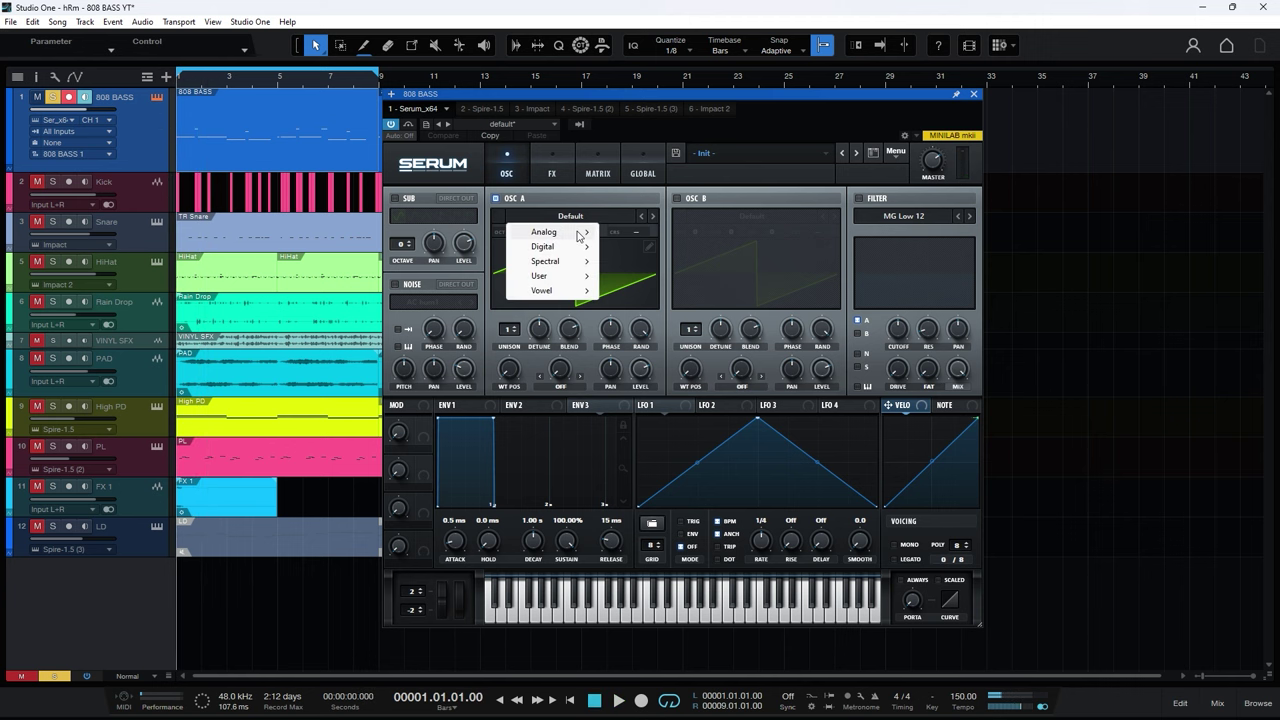
mouse_move(578, 233)
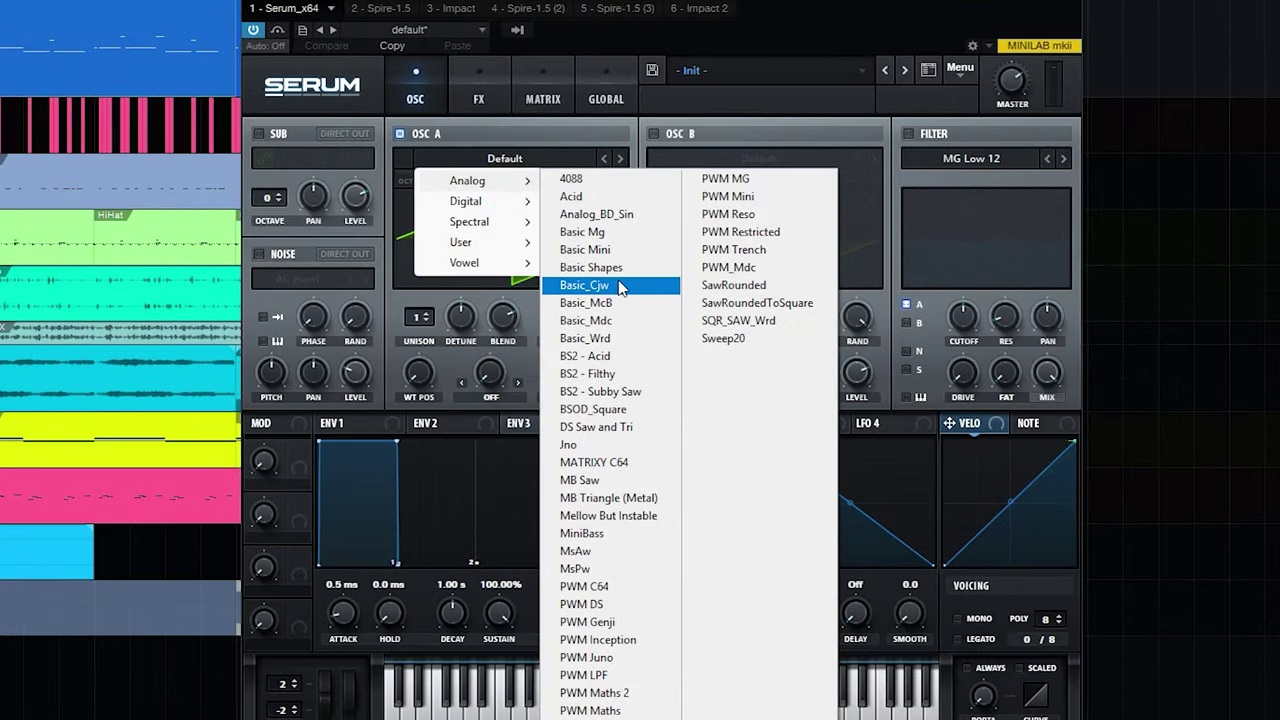
left_click(592, 267)
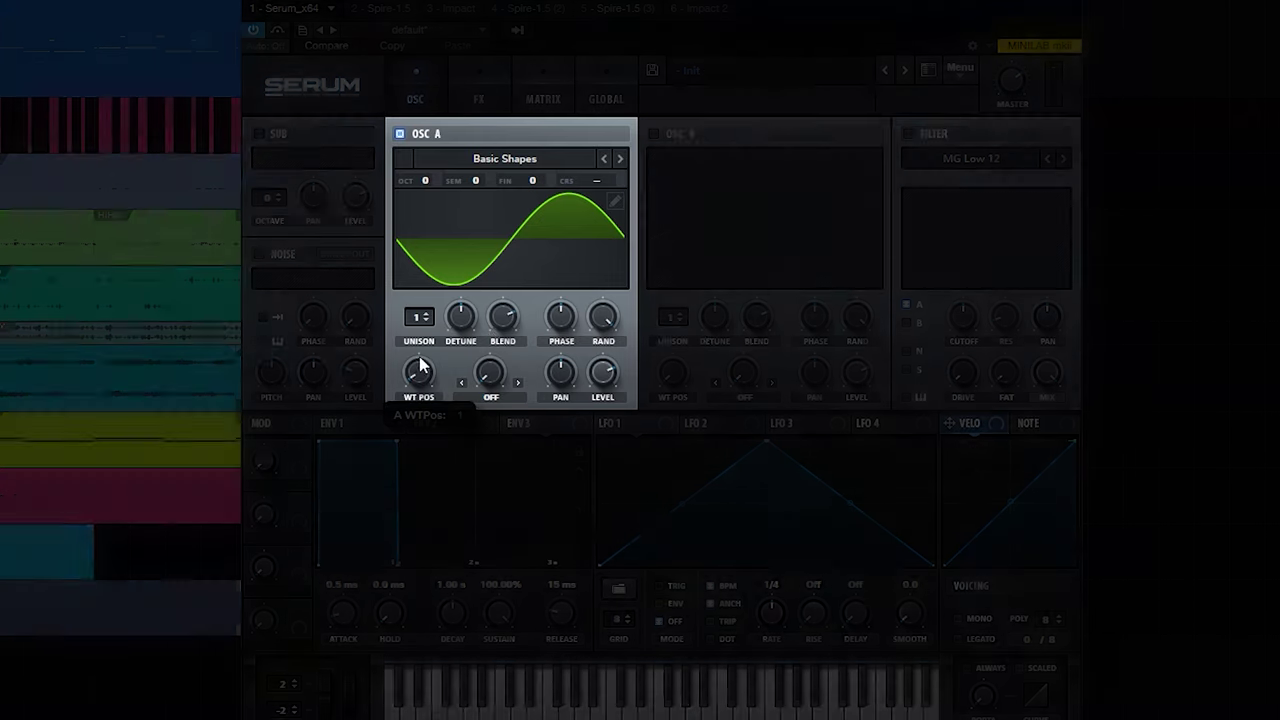
left_click_drag(418, 368, 415, 276)
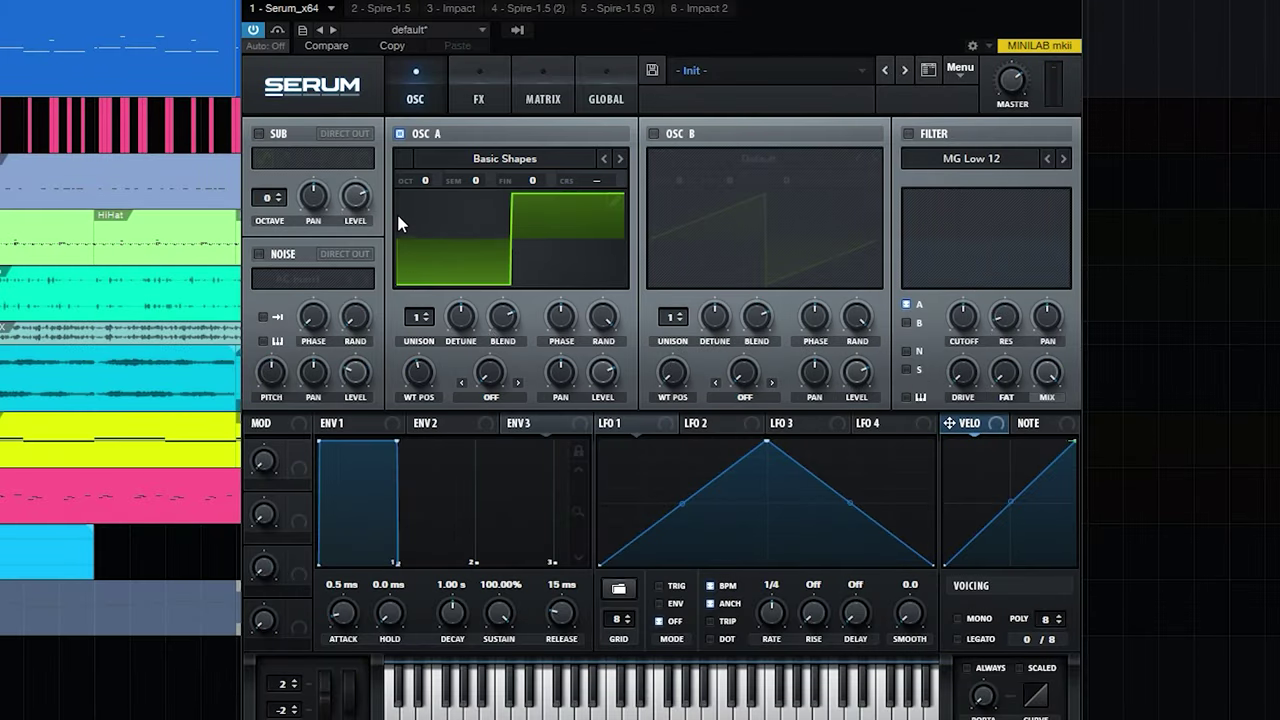
left_click_drag(425, 181, 416, 295)
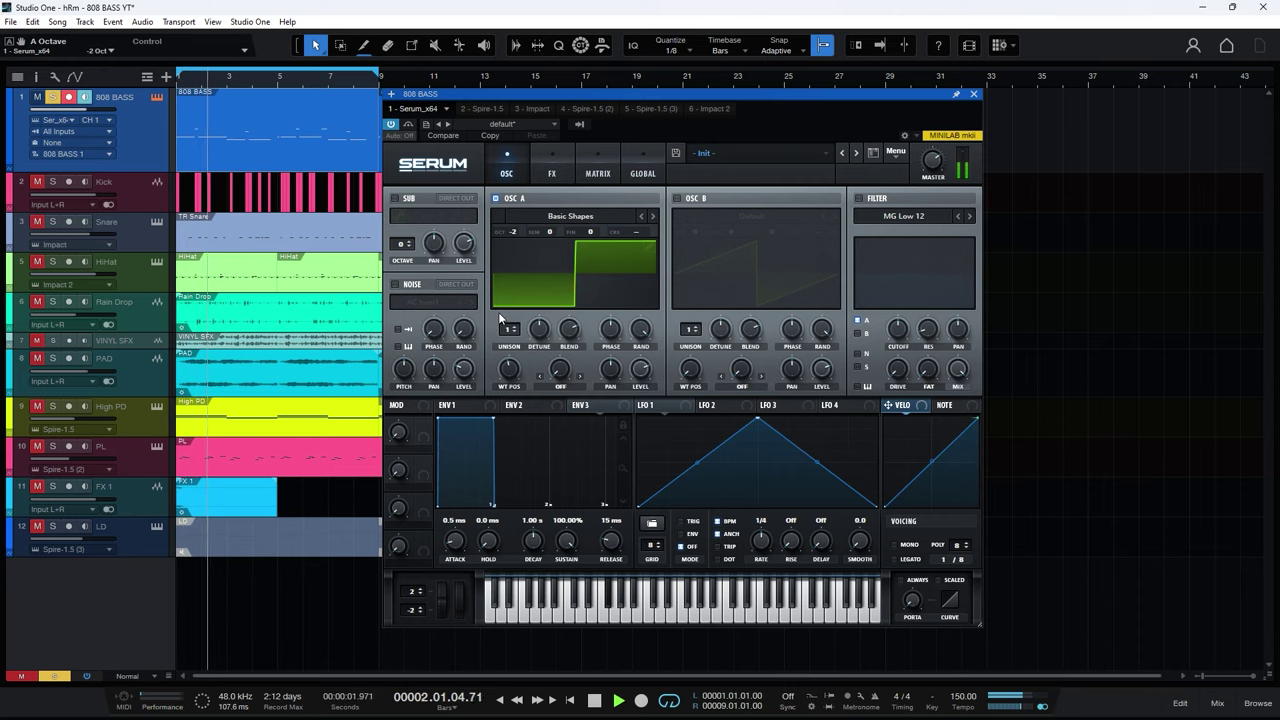
key("space")
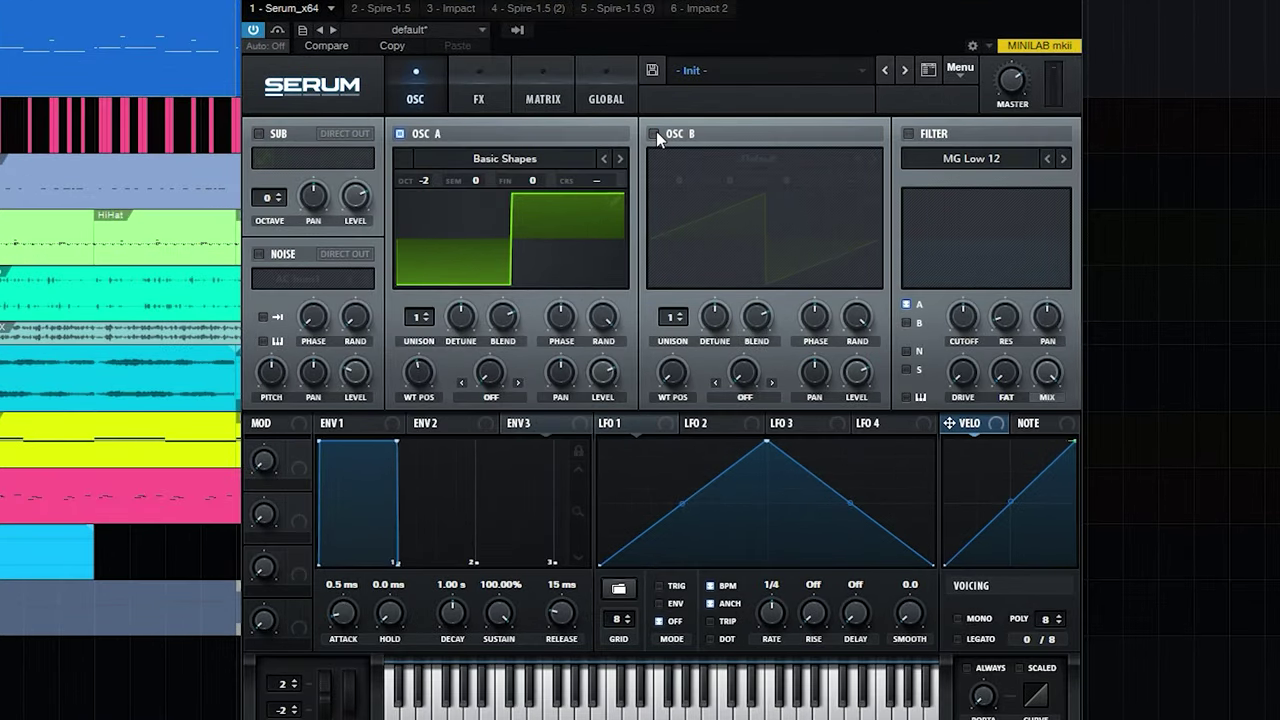
Enable oscillator B with 2 unison voices, reduce its detune, set its level to 53%, and audition the sound
left_click(673, 186)
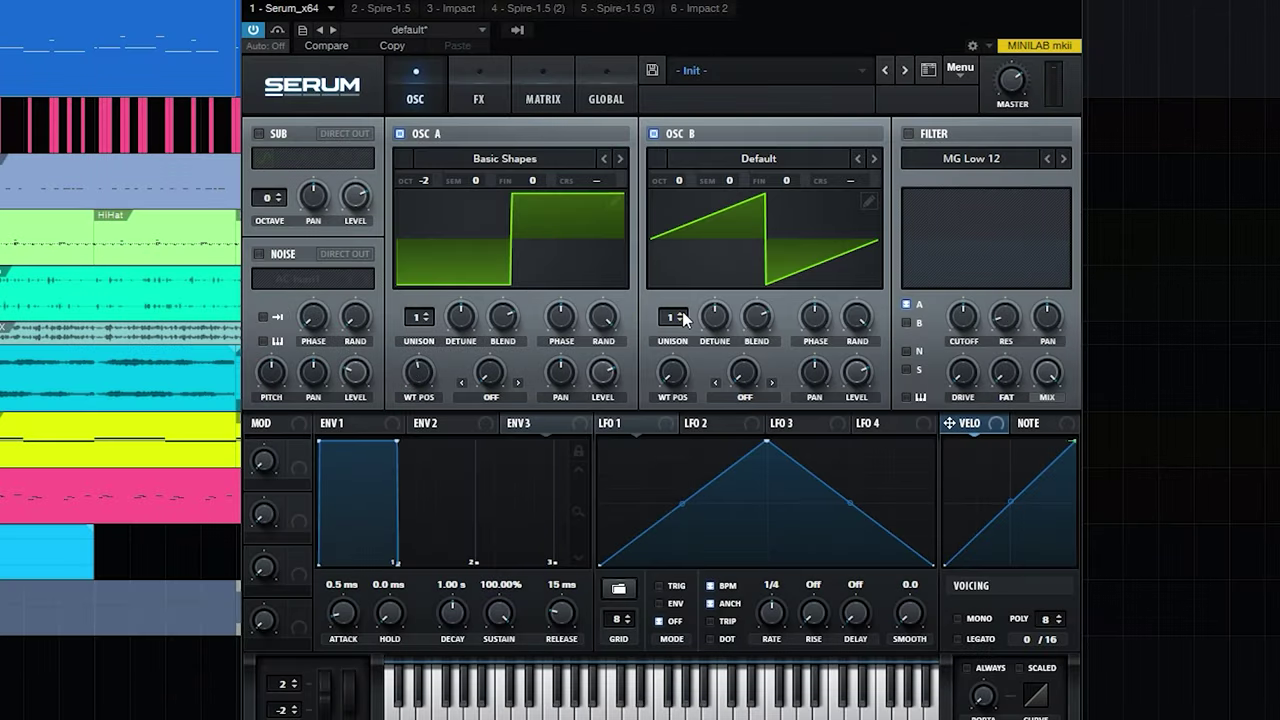
left_click(679, 313)
left_click_drag(714, 318, 718, 362)
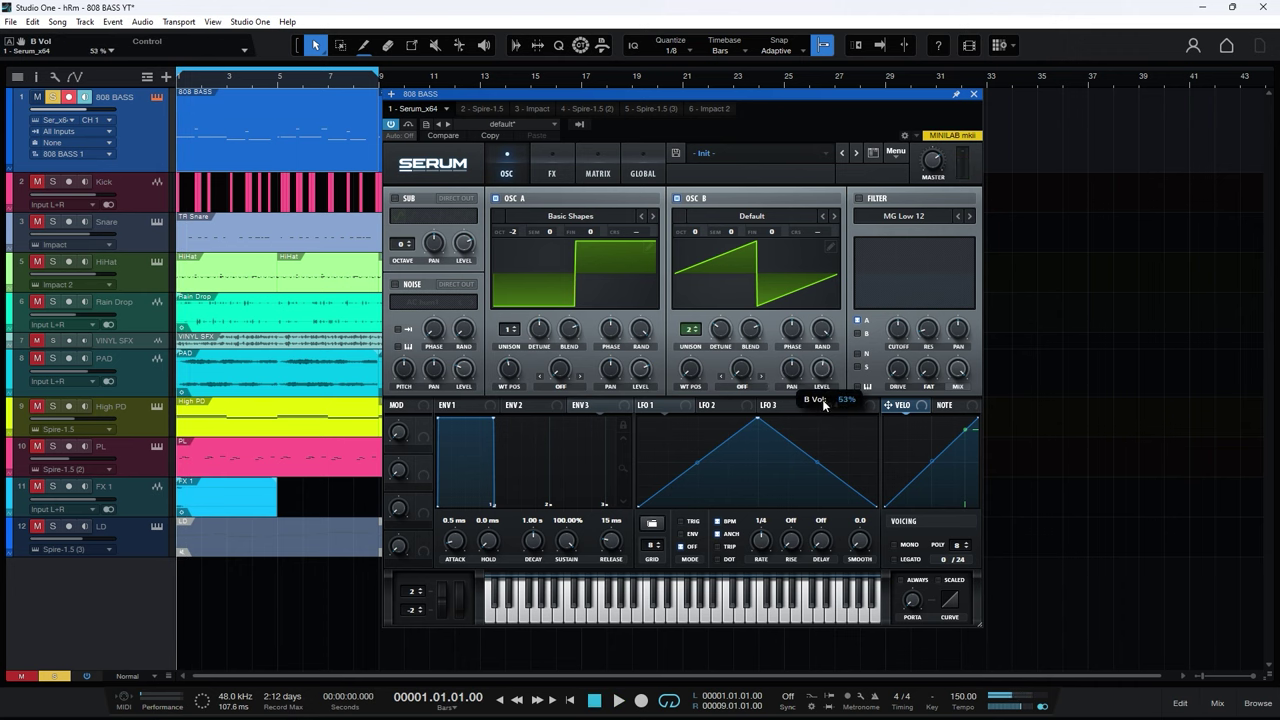
key("space")
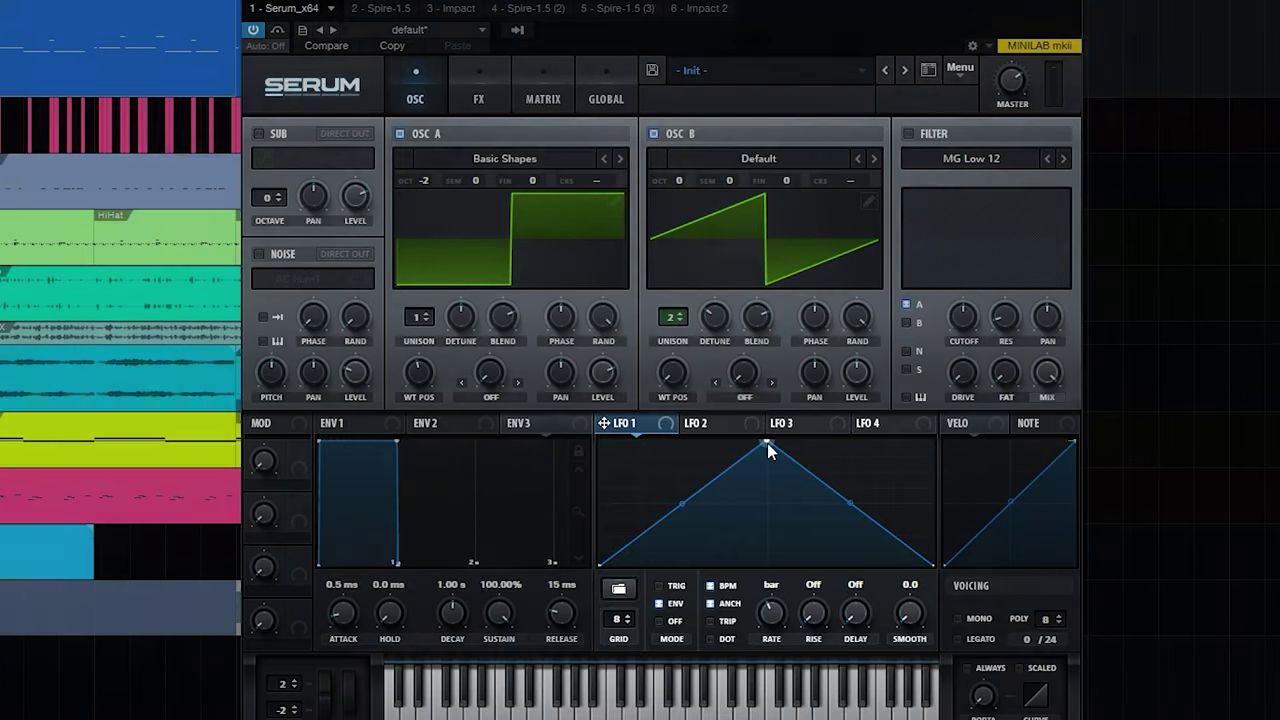
Shape LFO 1 in envelope mode at a one-bar rate into a short steep decay and route it to master tuning (Mast.Tun)
left_click_drag(767, 443, 626, 590)
left_click_drag(612, 504, 614, 508)
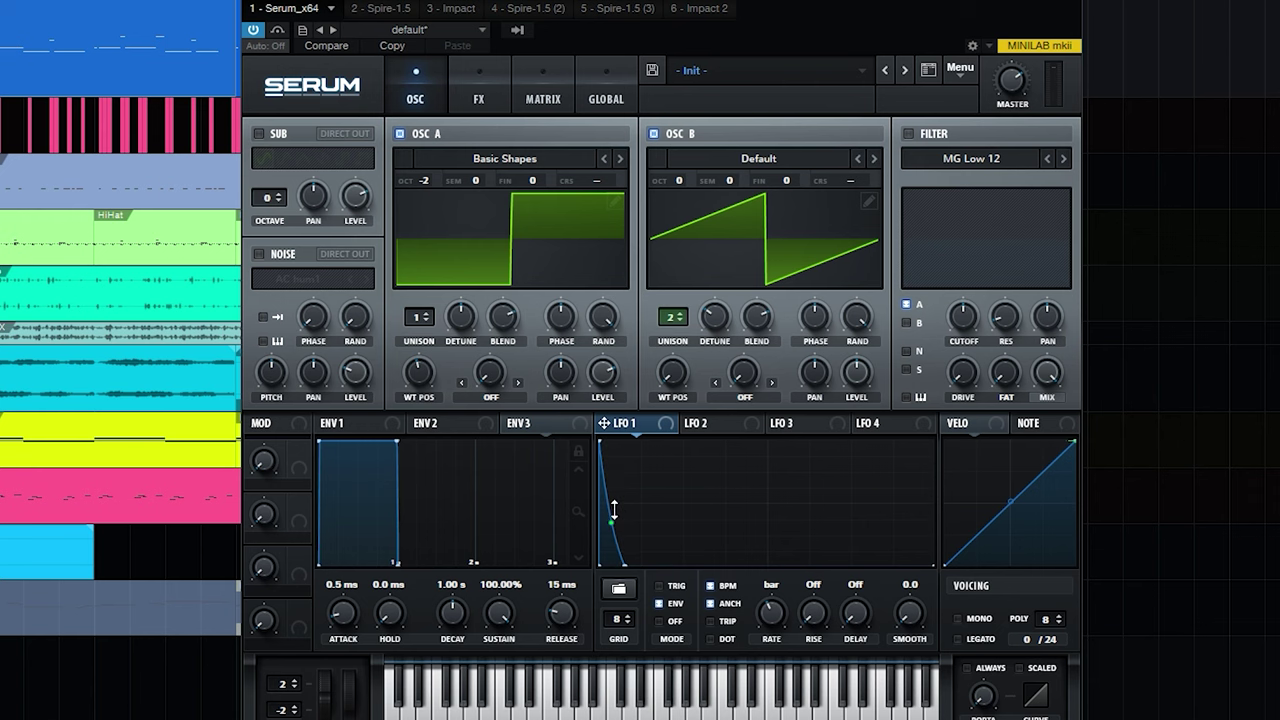
left_click(543, 92)
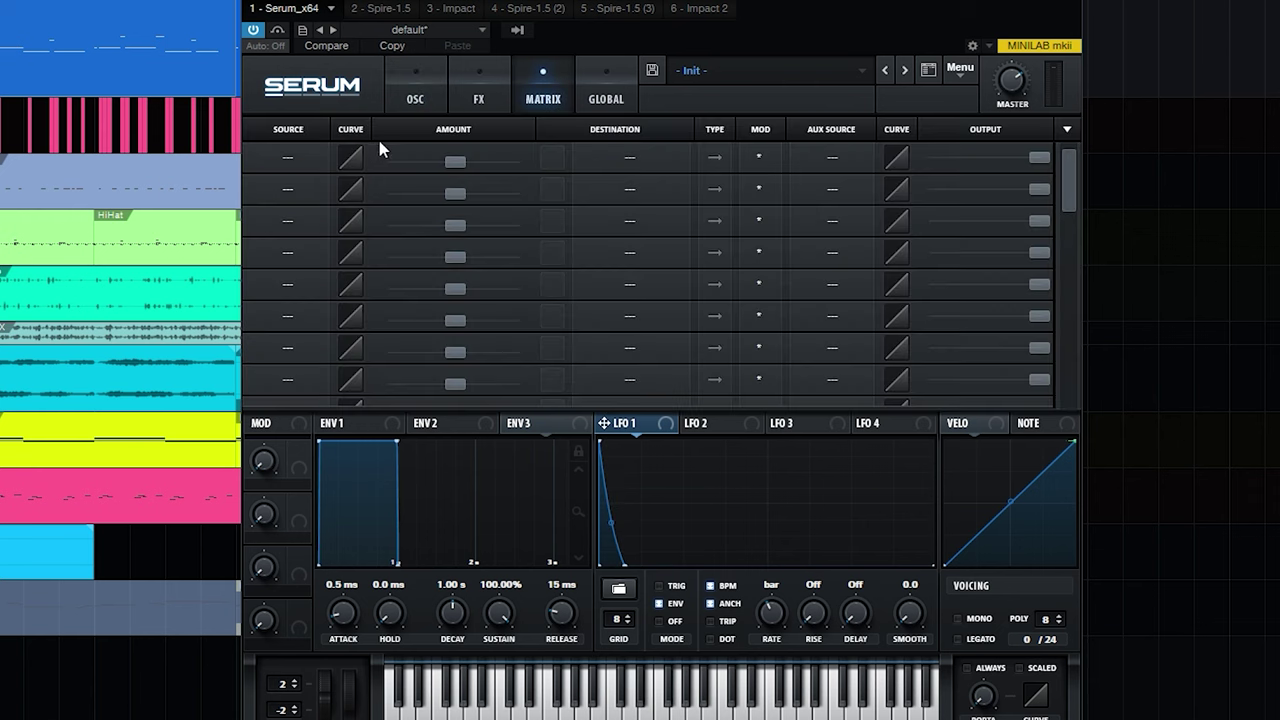
left_click(288, 157)
left_click(326, 275)
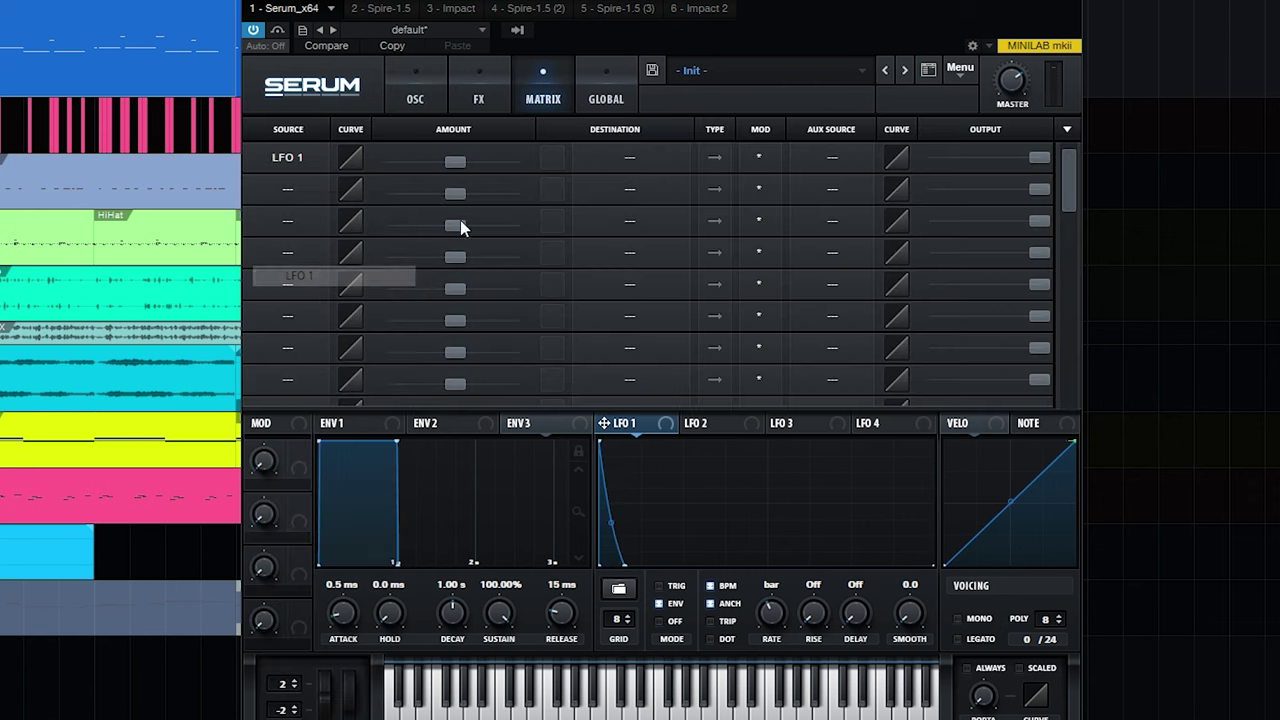
left_click(629, 157)
mouse_move(645, 322)
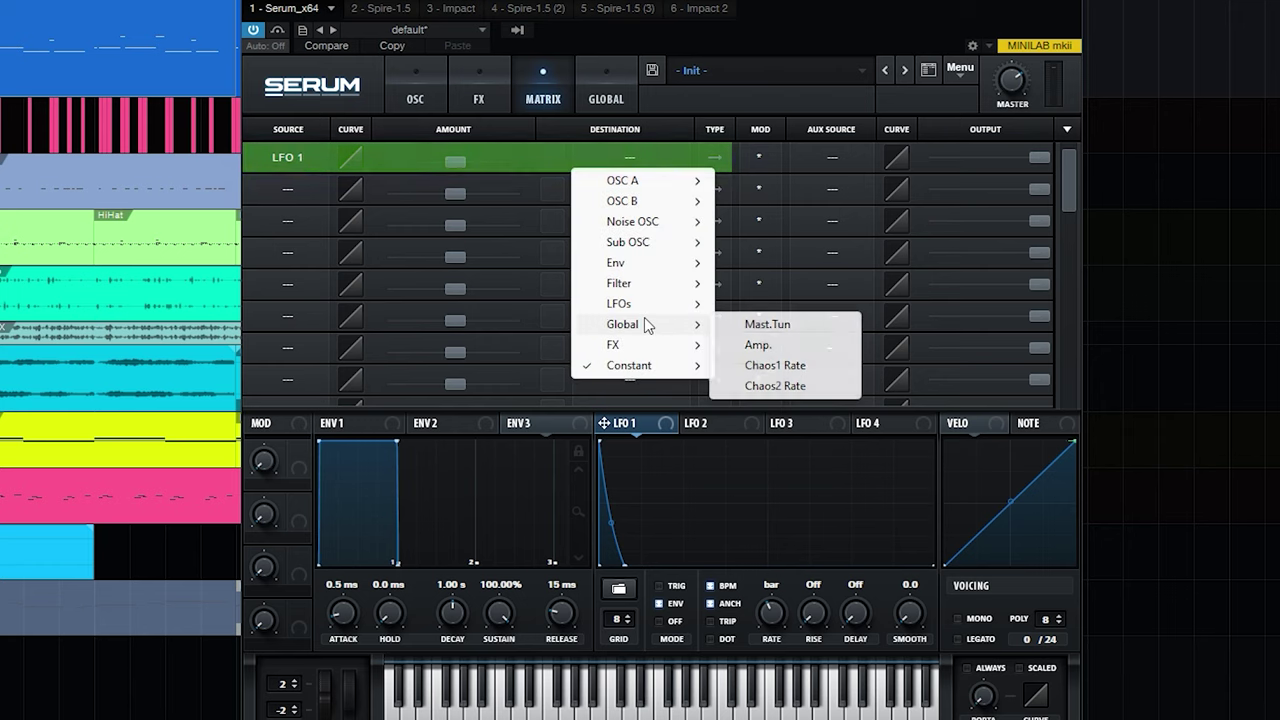
left_click(765, 324)
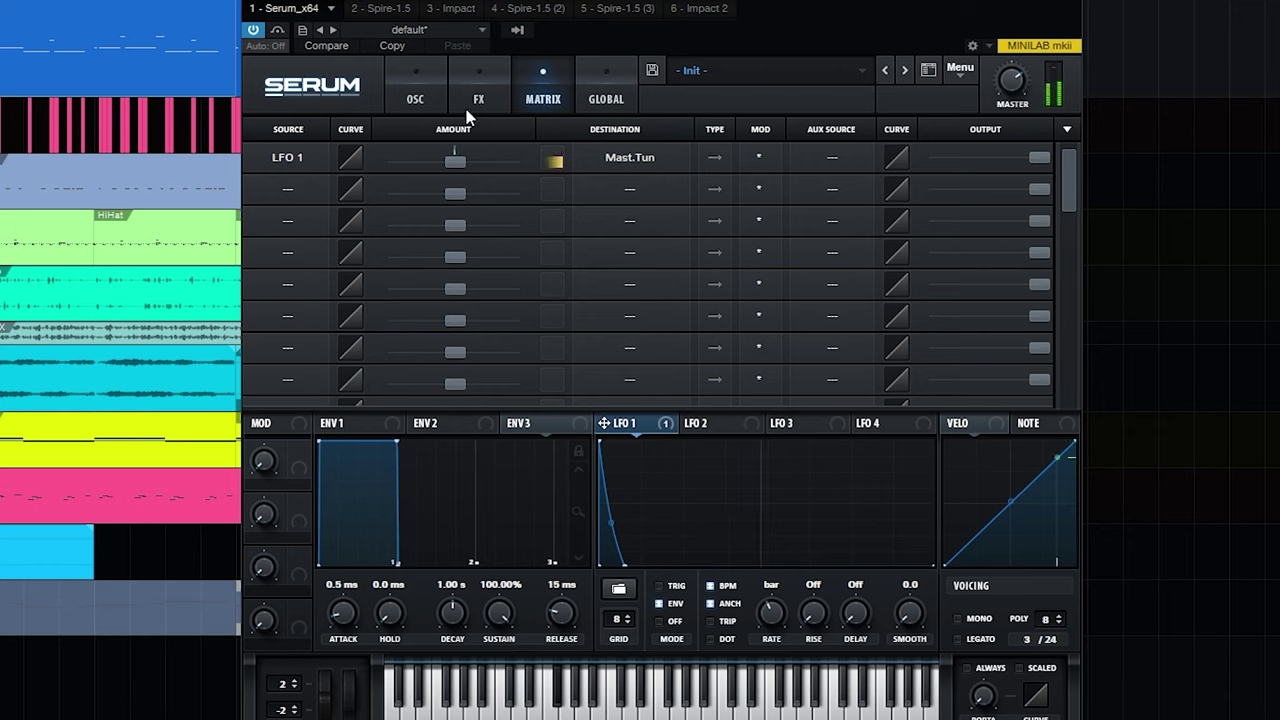
Set the LFO 1 to master tuning amount to about 19 and slightly lengthen the LFO's decay slope
left_click_drag(455, 162, 458, 170)
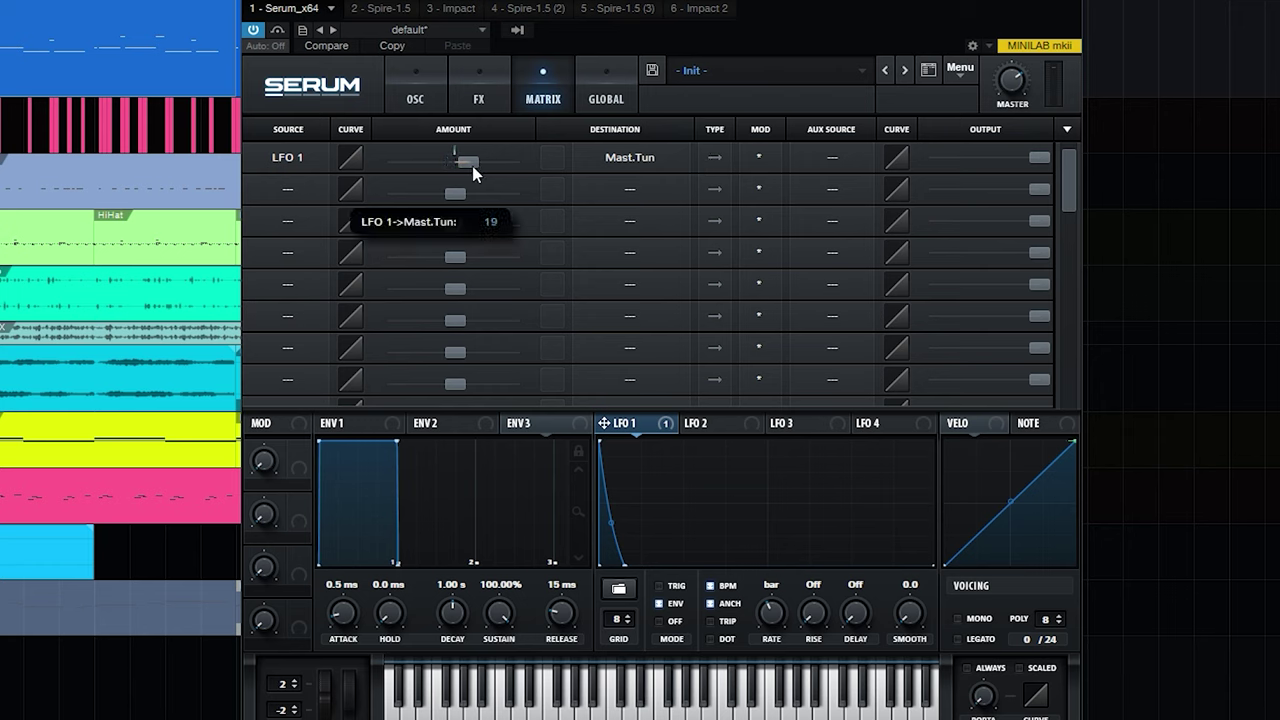
left_click(424, 98)
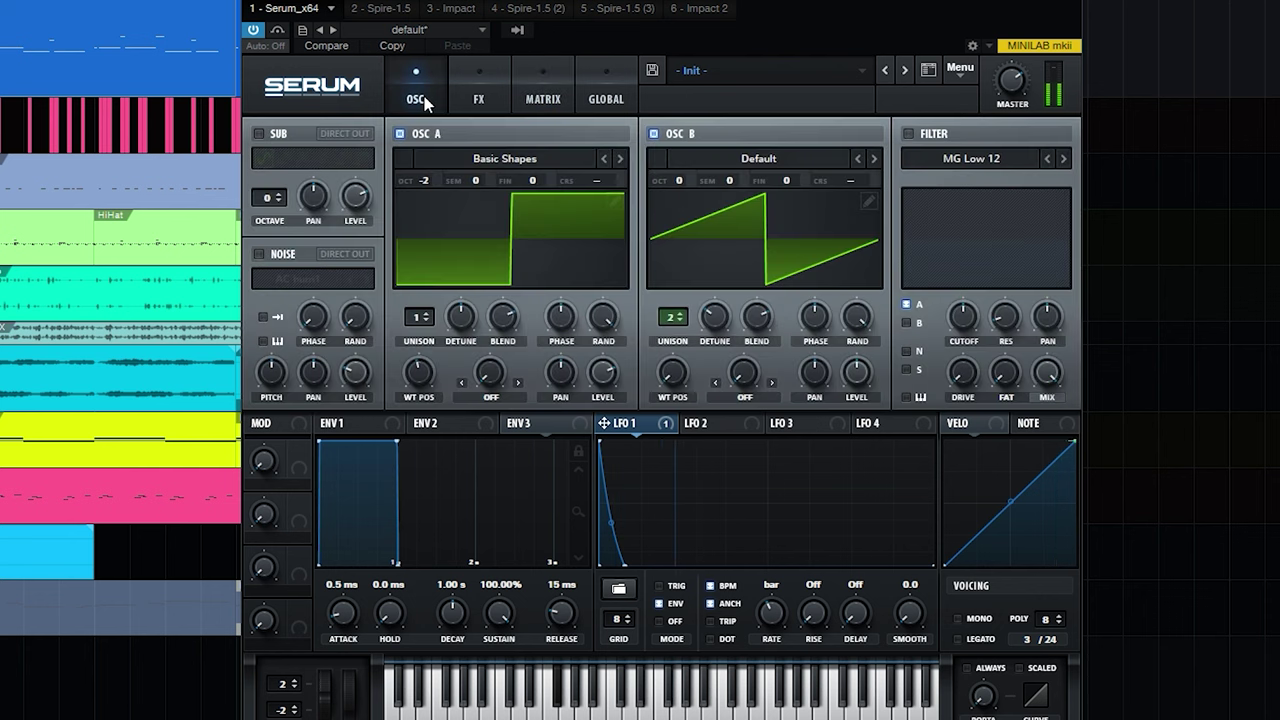
left_click_drag(624, 565, 632, 612)
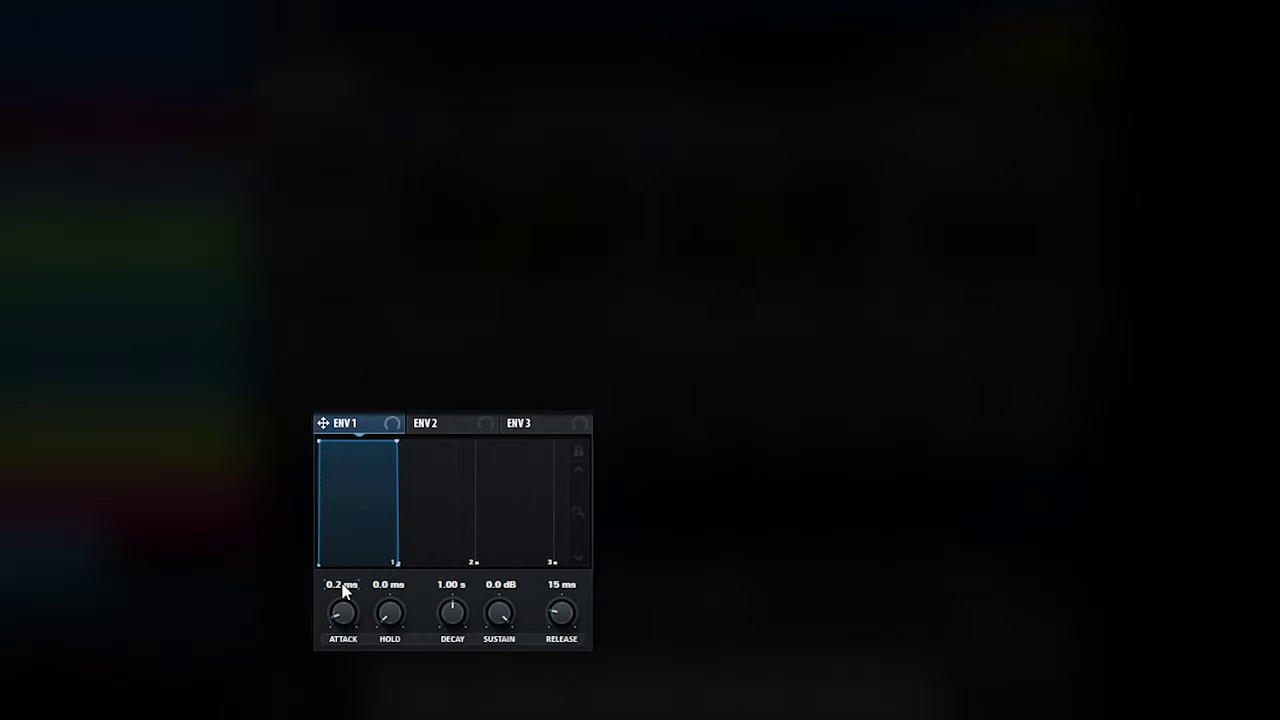
Set envelope 1 to attack 0.2 ms, hold 56 ms, decay 6.20 s, sustain -70.2 dB and release 115 ms, with an outward-bowed decay curve
left_click_drag(390, 612, 400, 577)
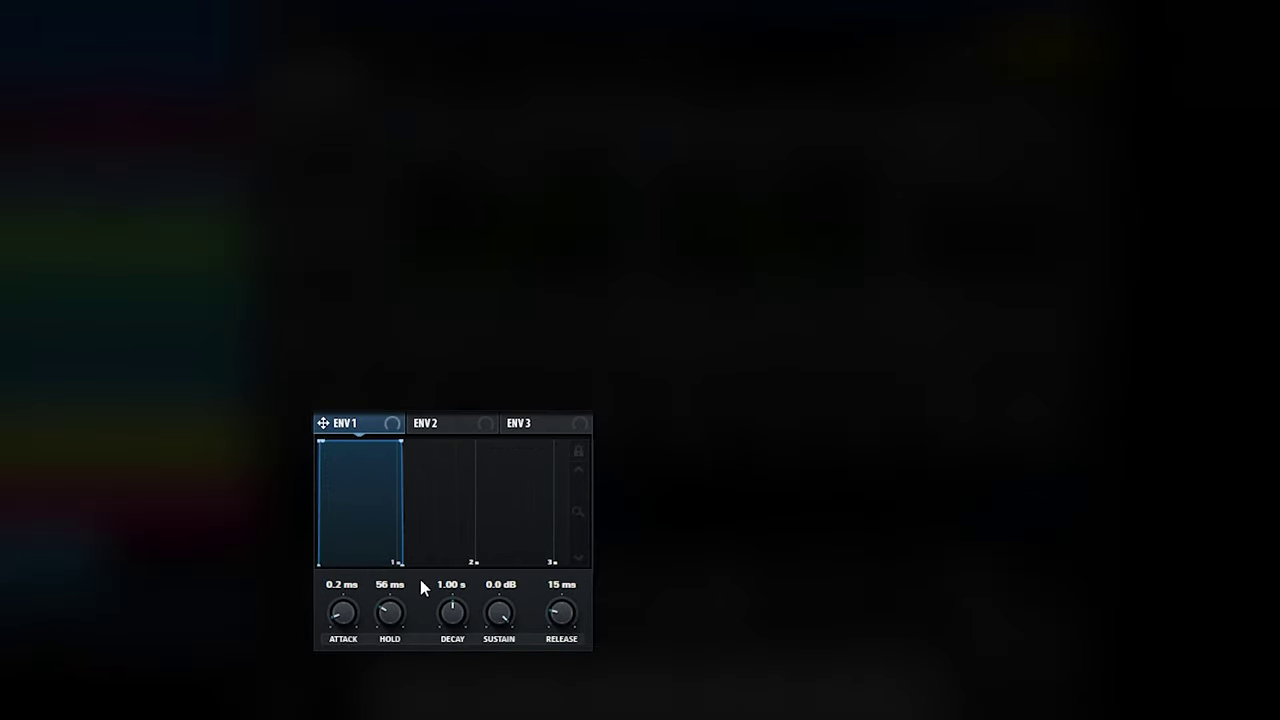
left_click_drag(452, 612, 452, 618)
key("Return")
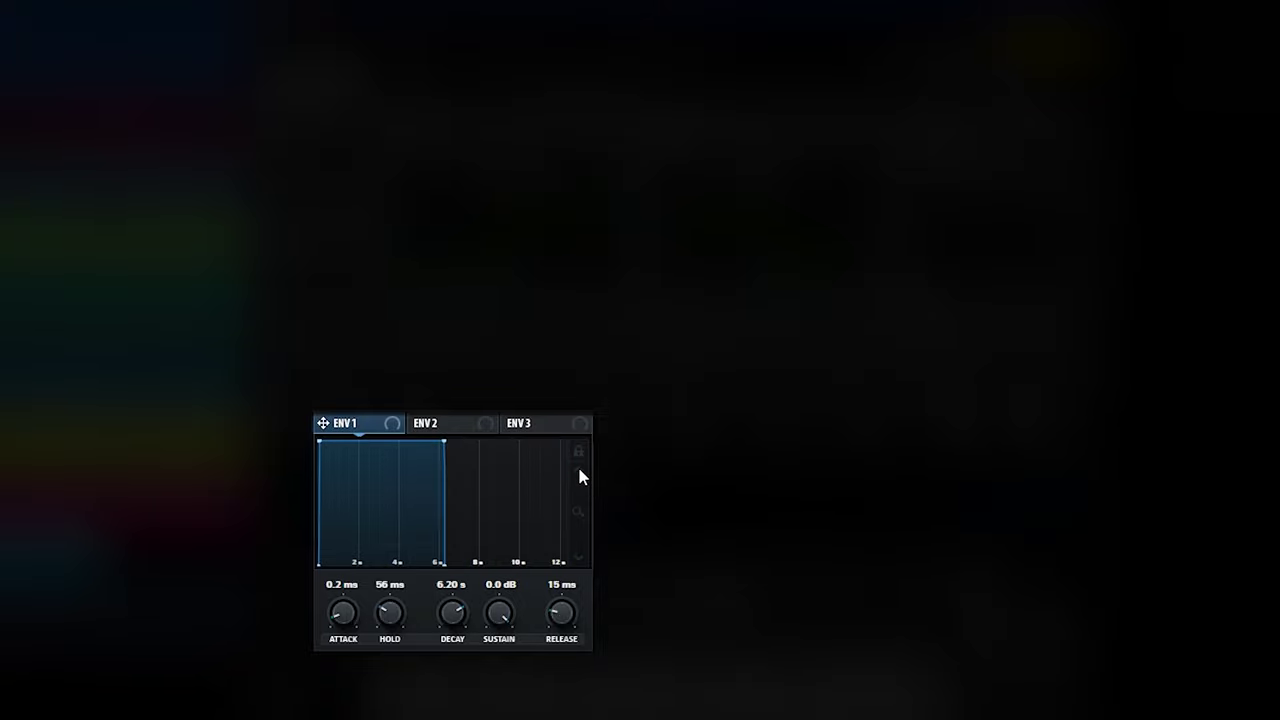
left_click_drag(443, 441, 443, 563)
left_click_drag(561, 612, 561, 588)
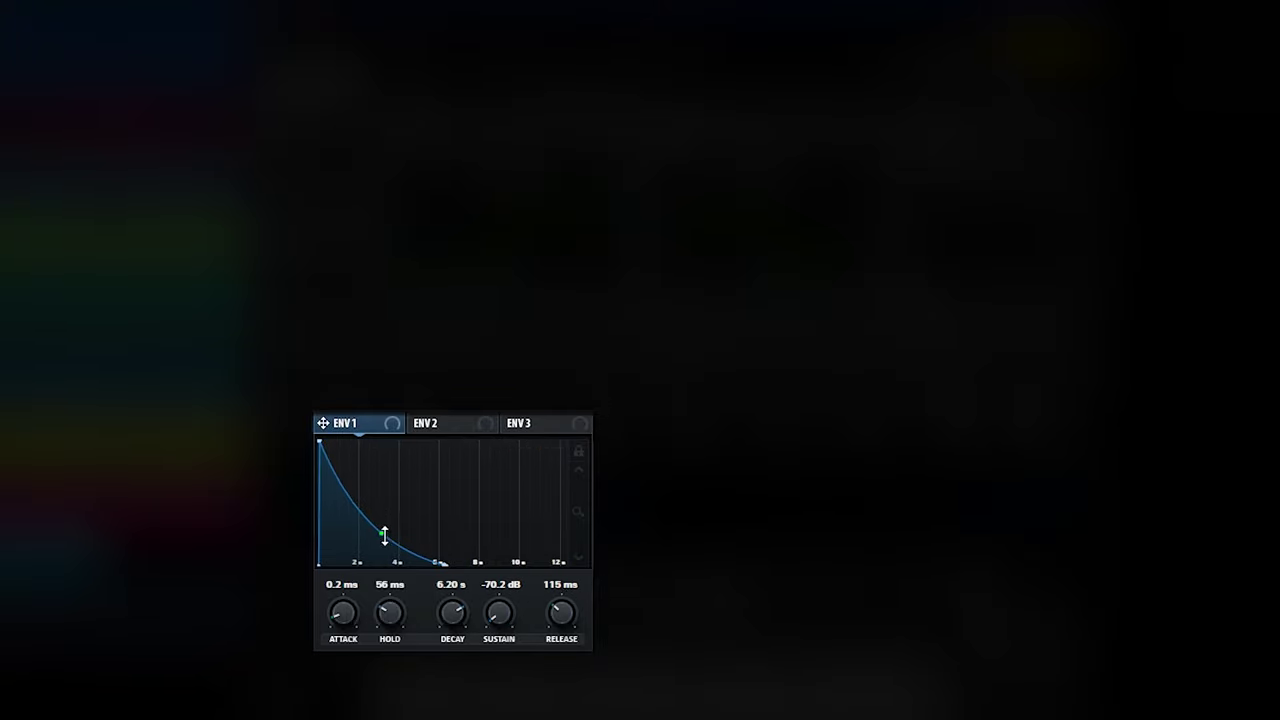
left_click_drag(382, 532, 388, 511)
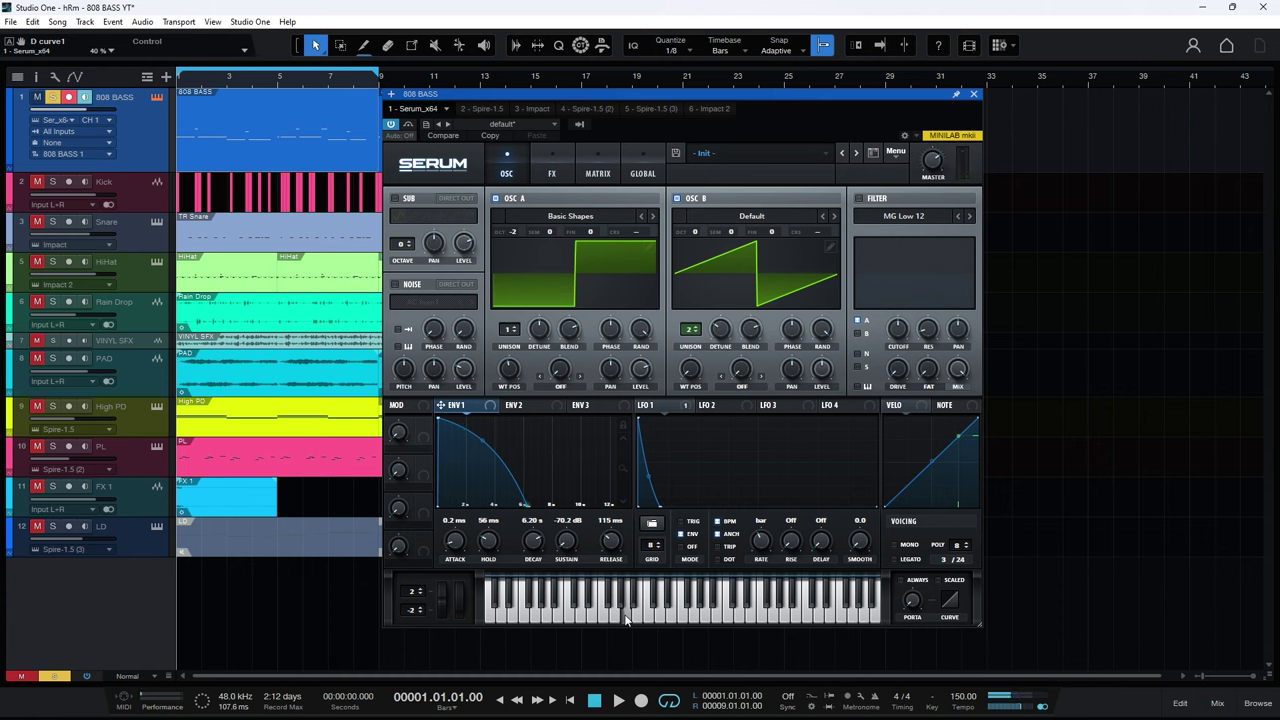
Enable the filter for oscillators A and B and set its type to MG Low 24
left_click(858, 199)
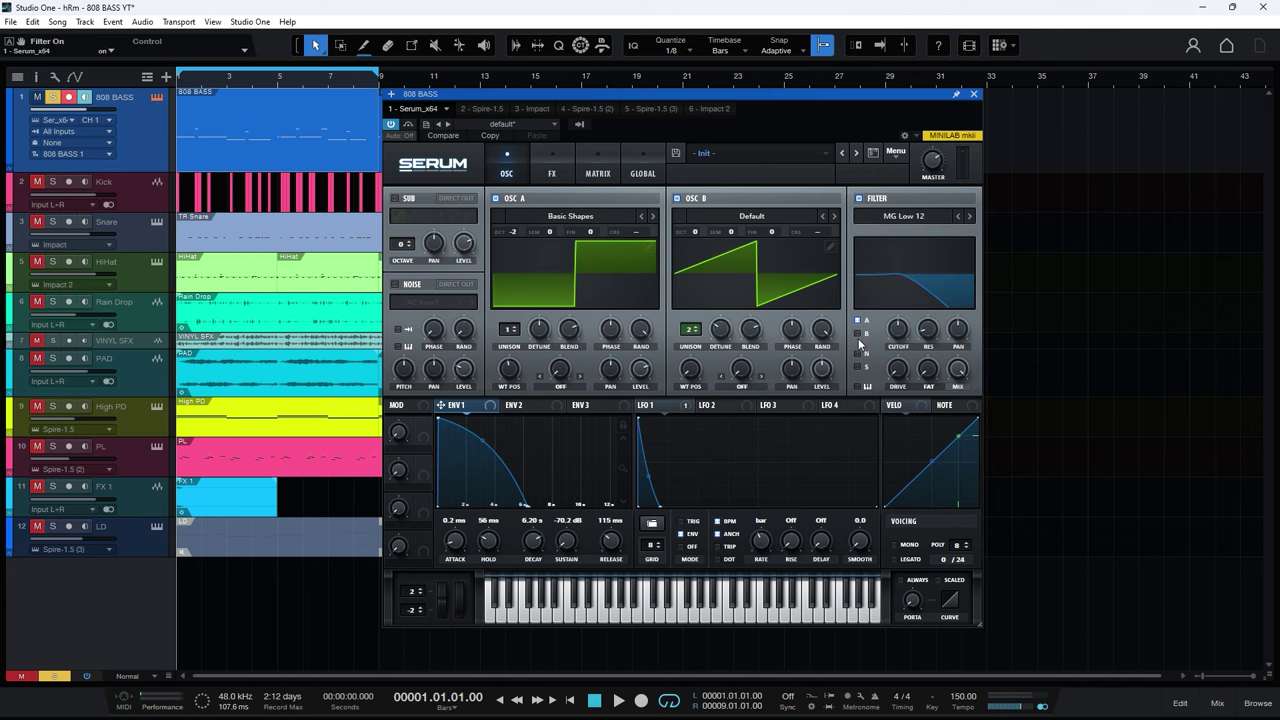
left_click(906, 219)
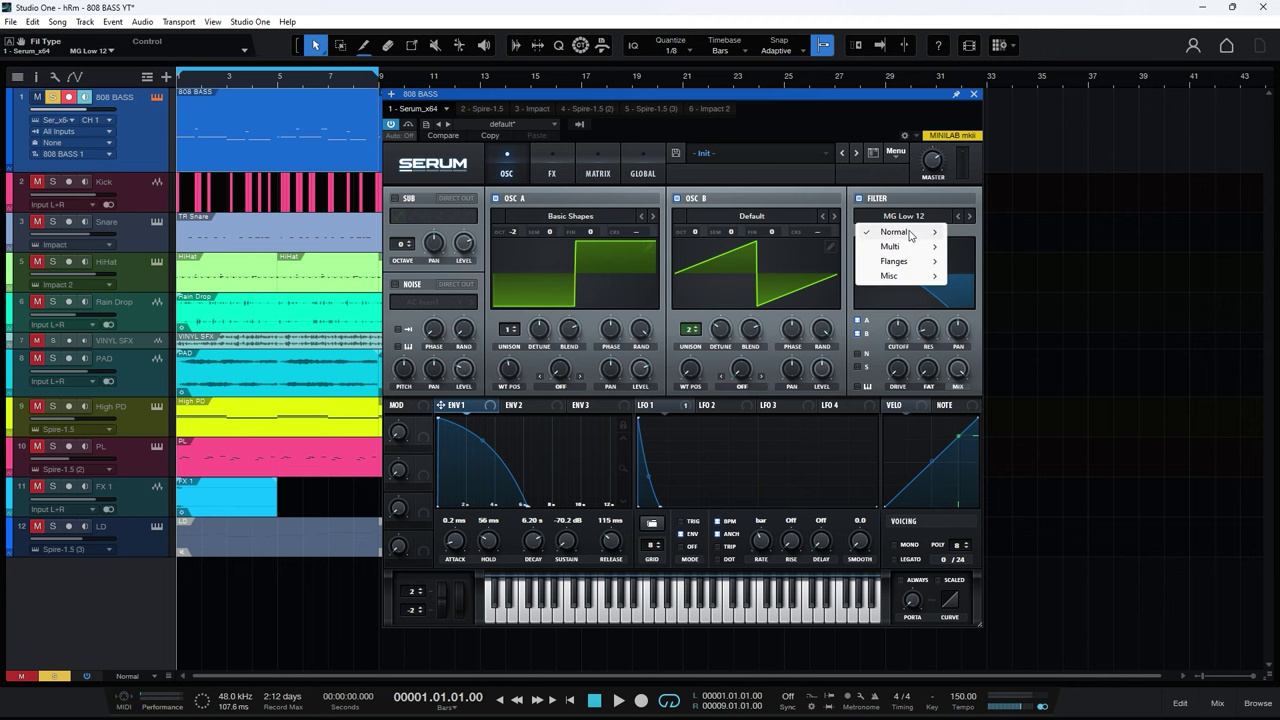
mouse_move(893, 231)
left_click(1112, 243)
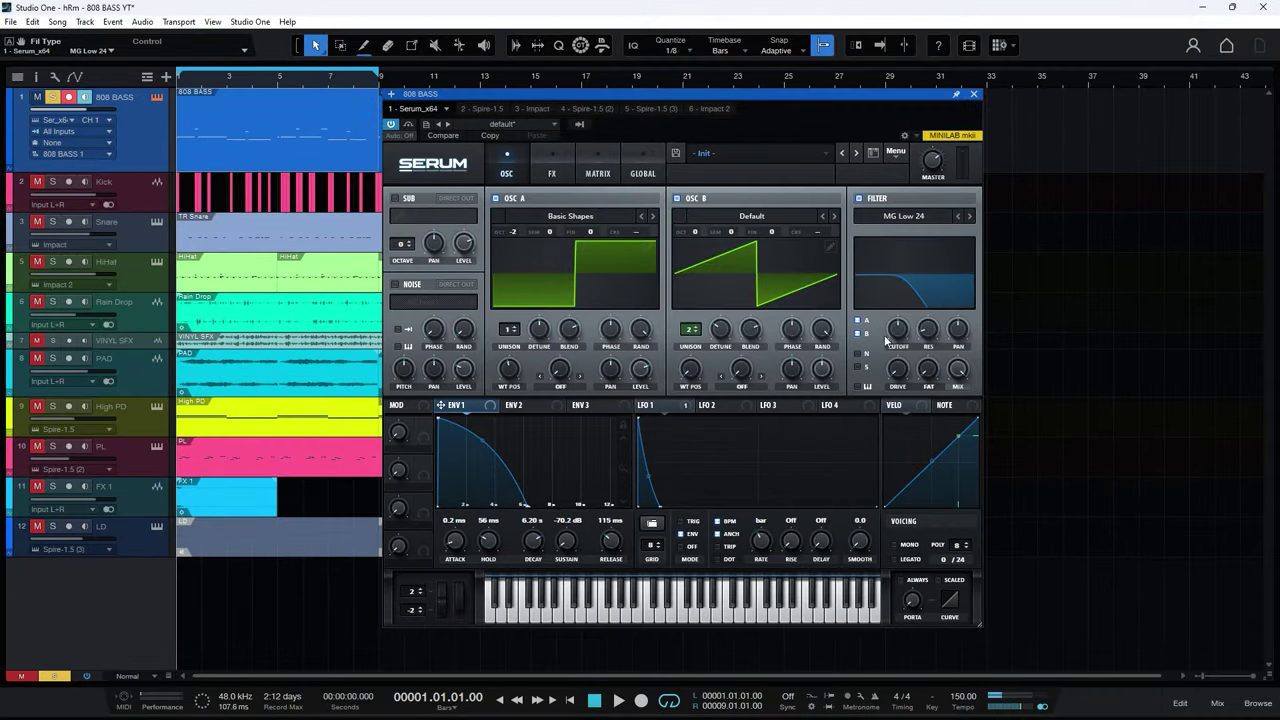
Set envelope 2 to attack 0.2 ms, decay 6.00 s, sustain 0% and release 108 ms, with an outward-bowed decay curve
left_click(534, 406)
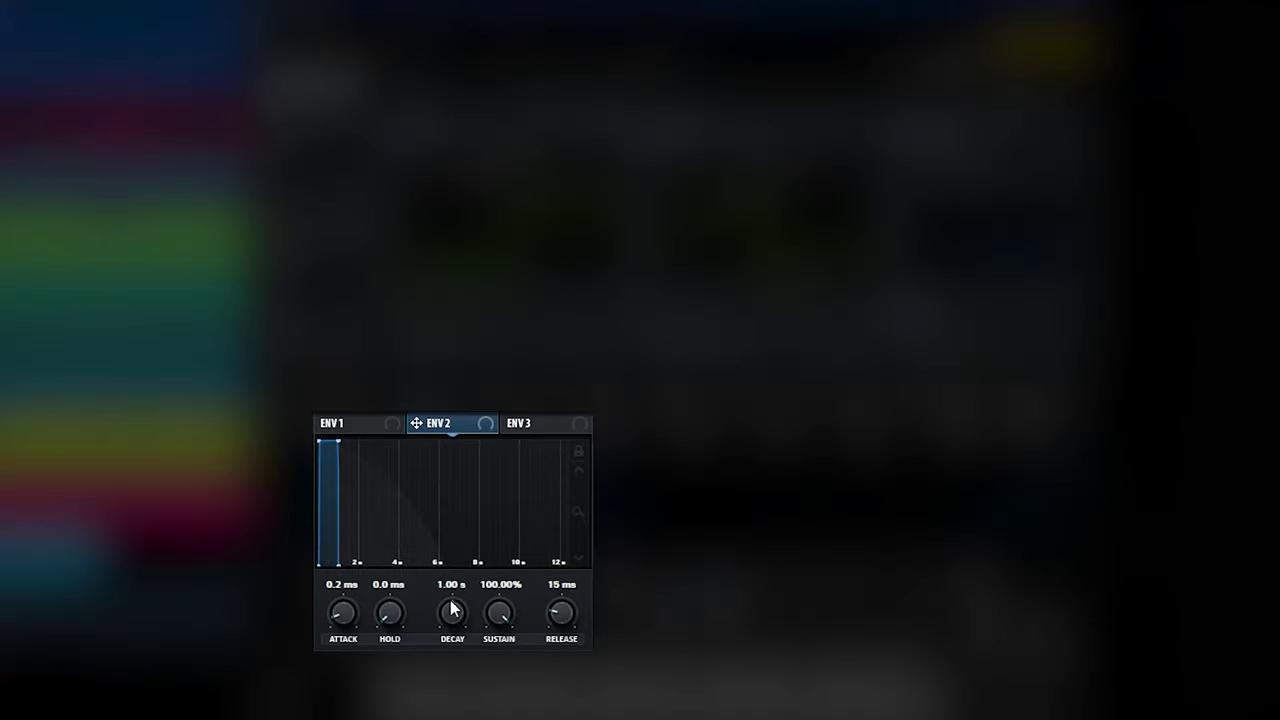
mouse_move(533, 524)
type("600")
key("Return")
left_click_drag(499, 612, 500, 660)
left_click_drag(575, 607, 575, 599)
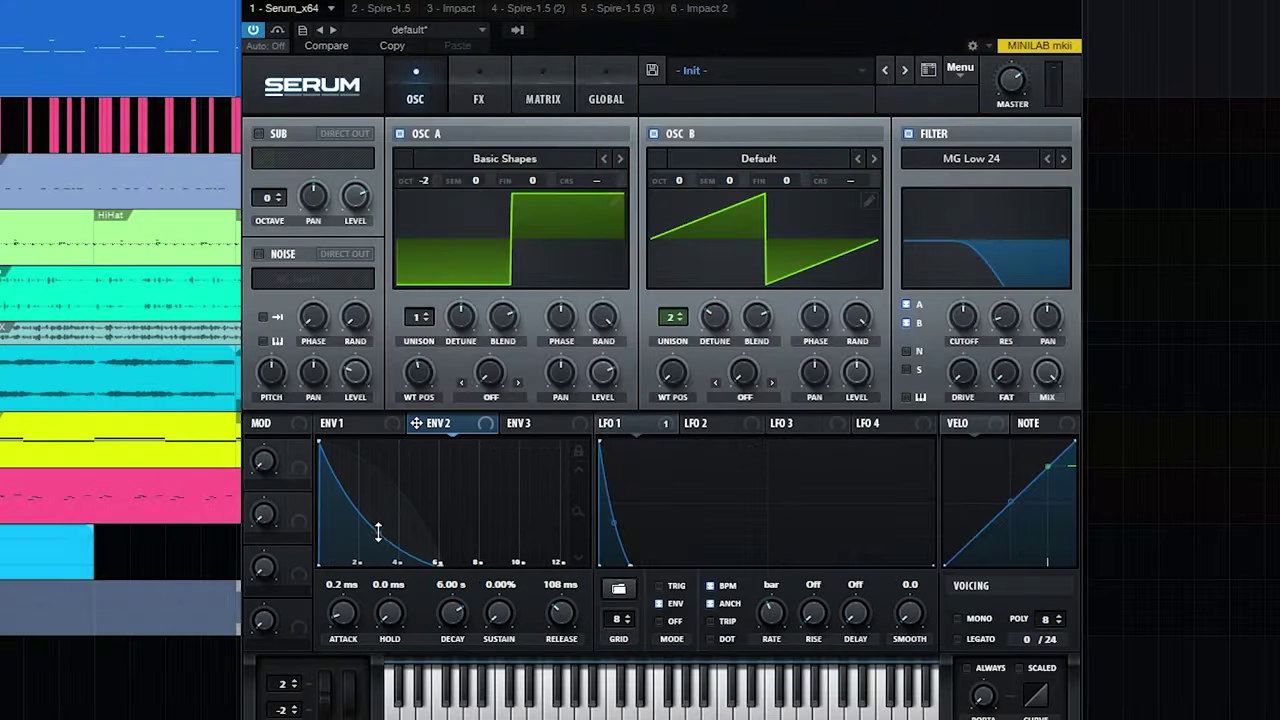
left_click_drag(378, 535, 377, 509)
Lower the filter cutoff and modulate it with envelope 2 at an amount of 43
left_click_drag(601, 434, 963, 428)
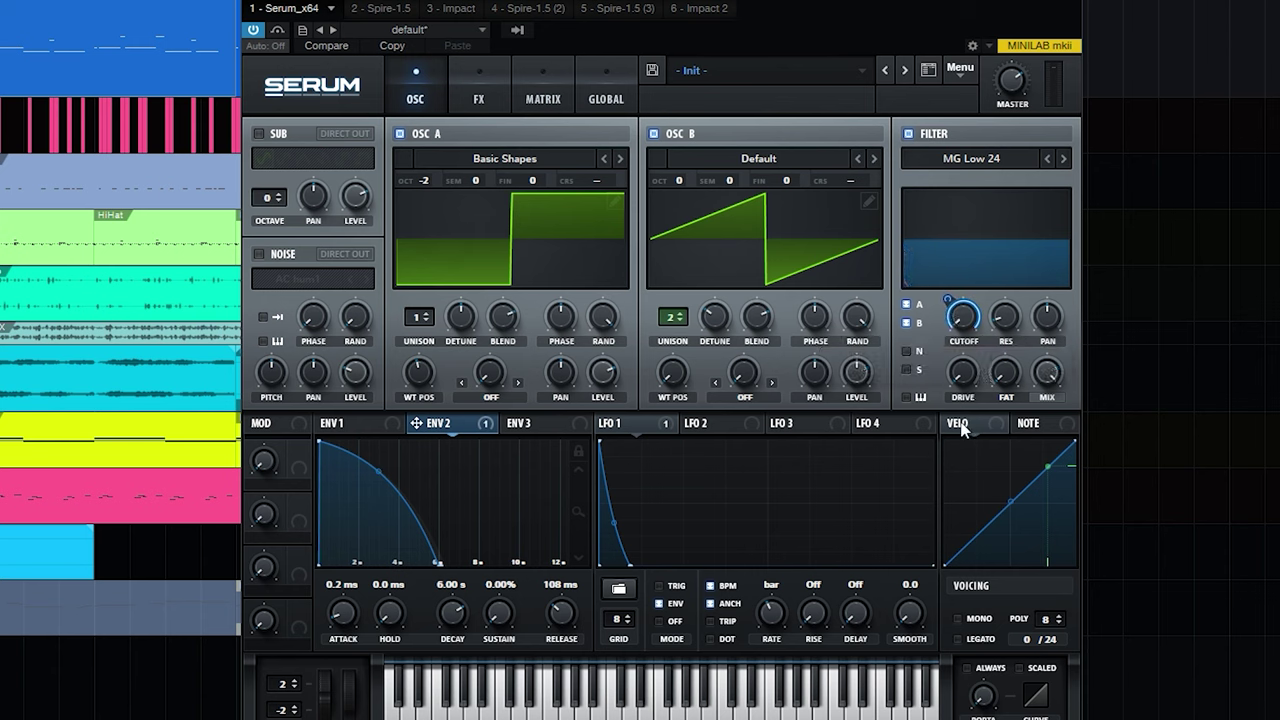
left_click_drag(943, 304, 944, 306)
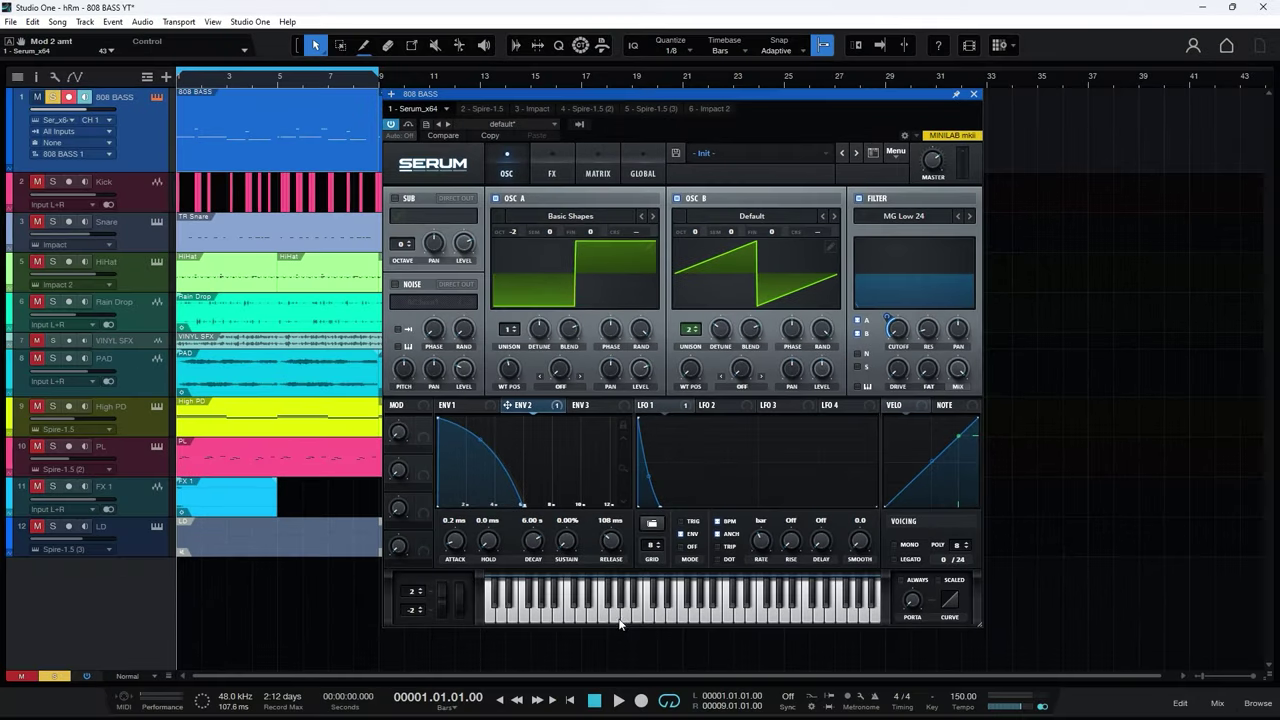
left_click(586, 716)
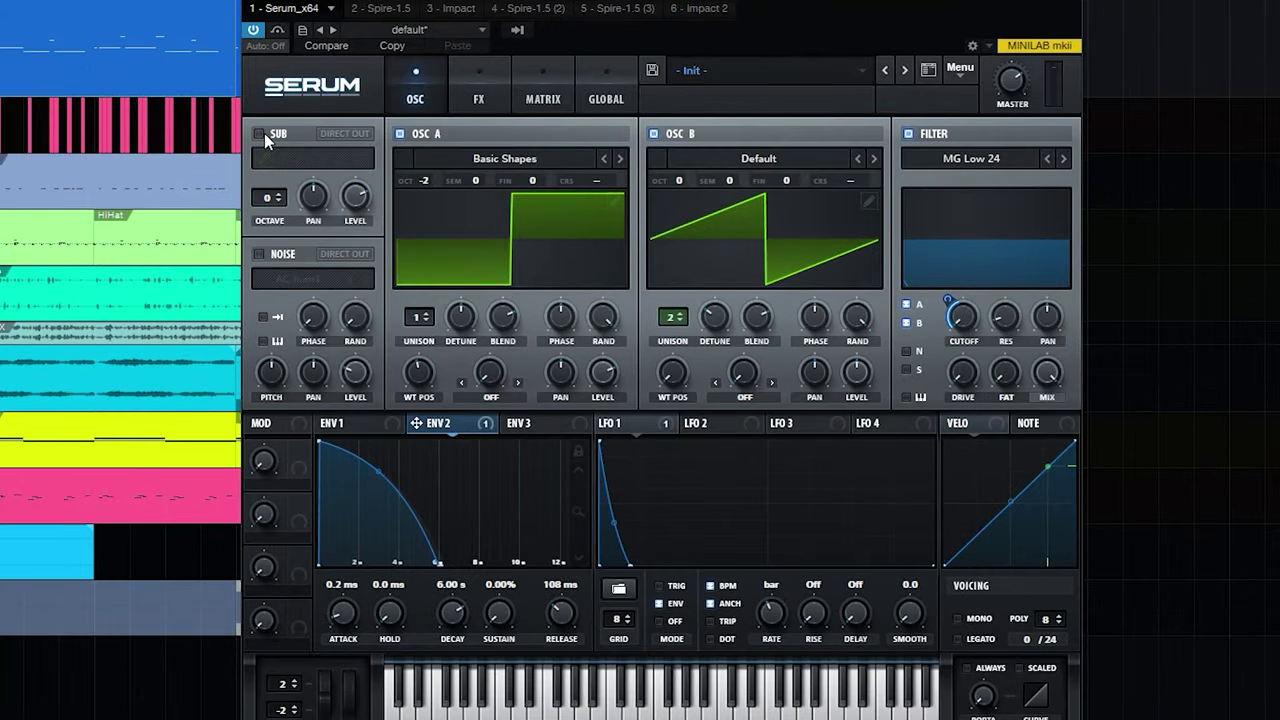
Enable the sine sub oscillator with direct out, octave -2 and a level of 65%
left_click(395, 197)
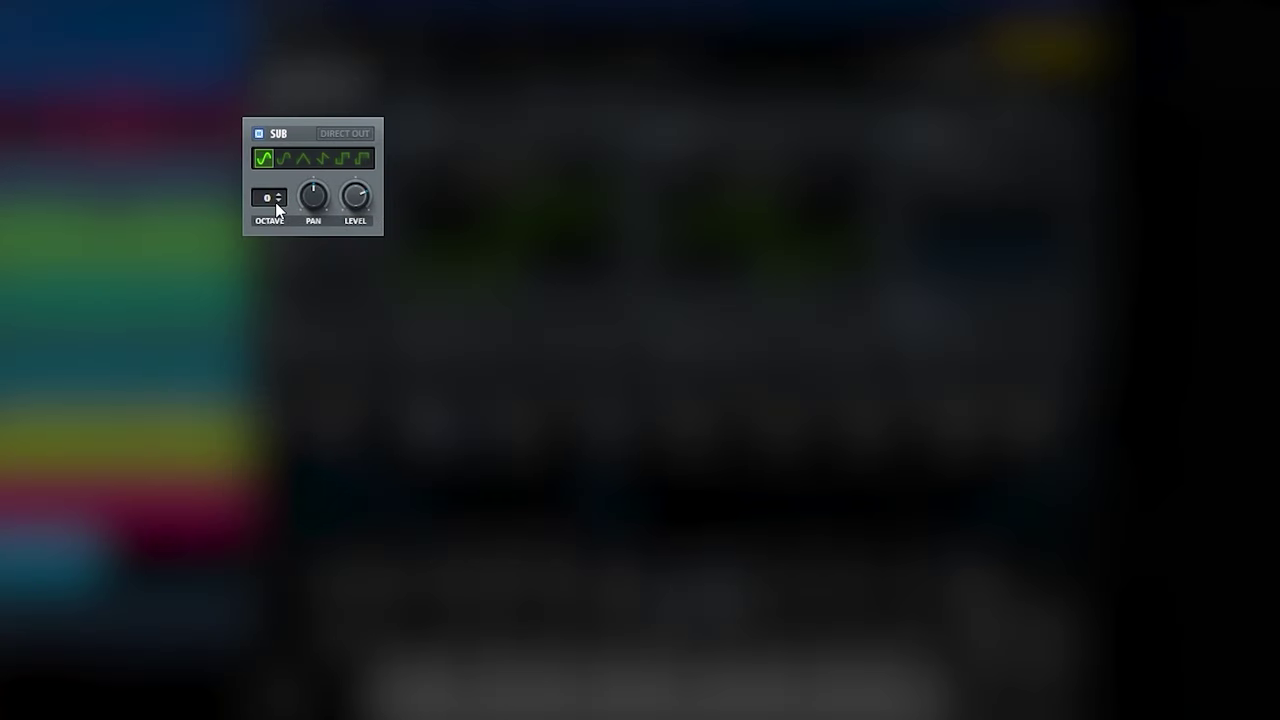
left_click(350, 137)
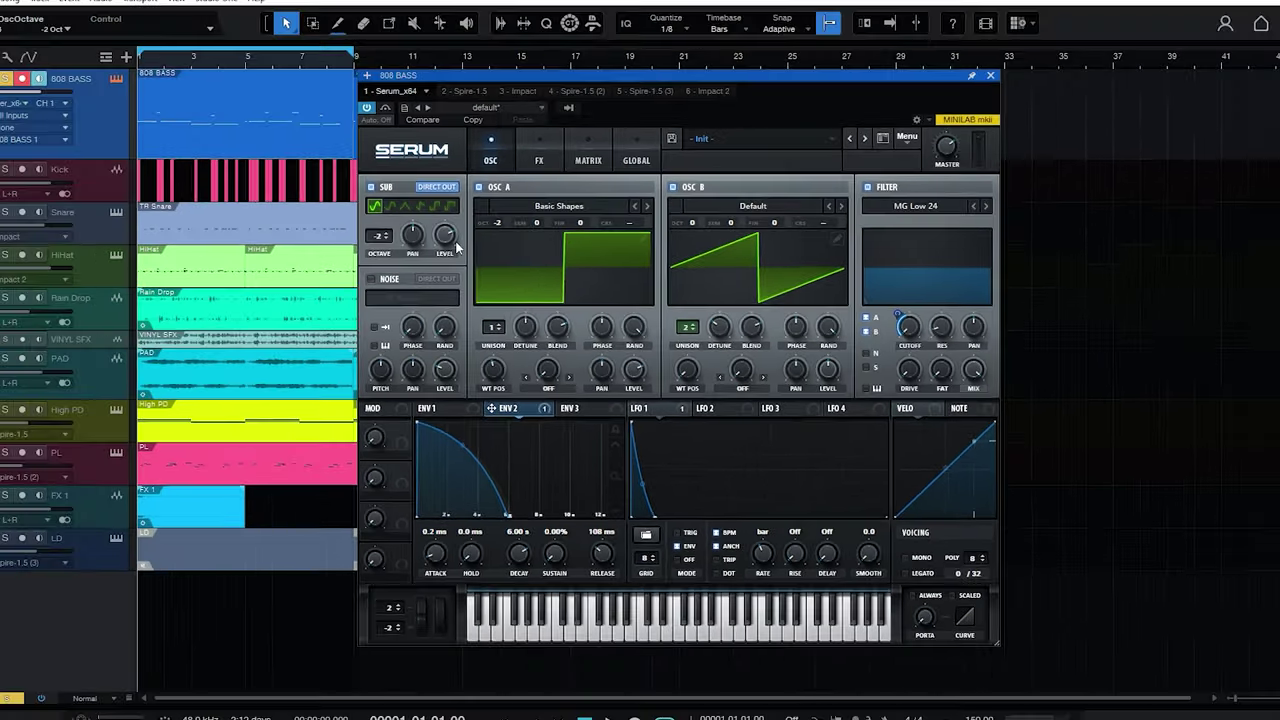
mouse_move(359, 209)
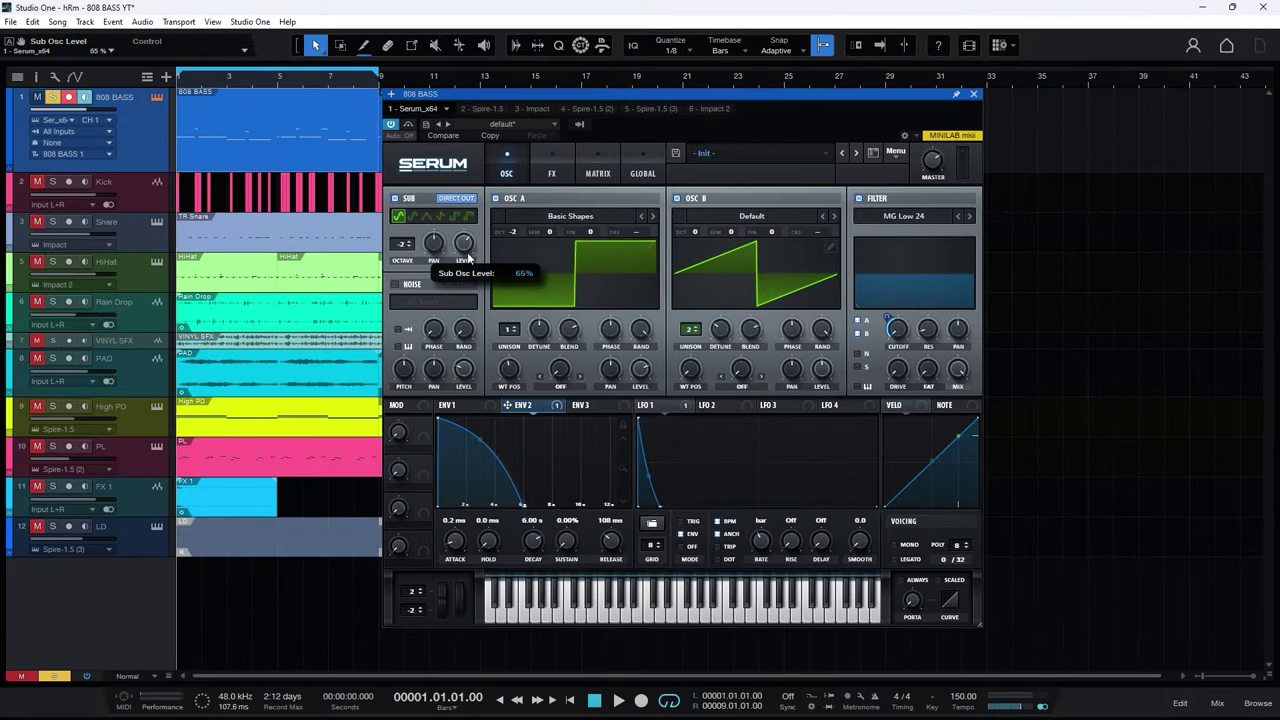
Enable the noise oscillator with the MicrKrg Noise sample from the Analog group, lower its level to 2% and audition the sound
left_click(622, 618)
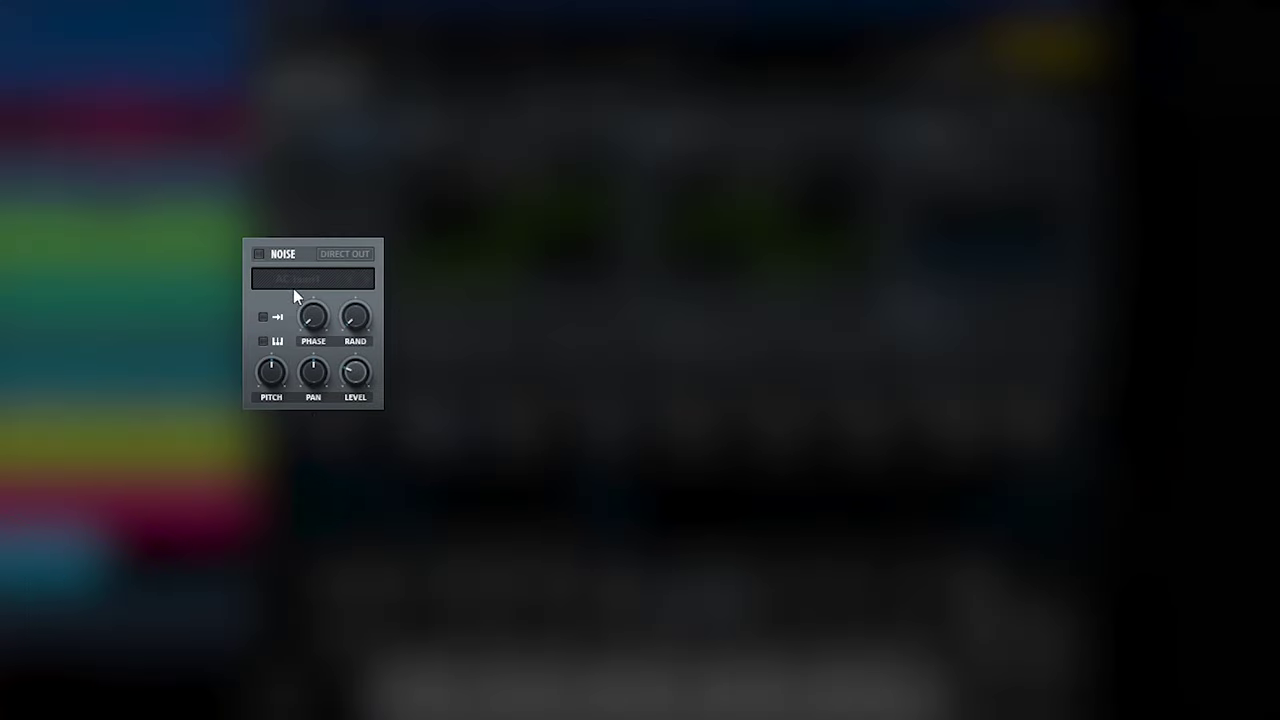
left_click(259, 254)
left_click(294, 277)
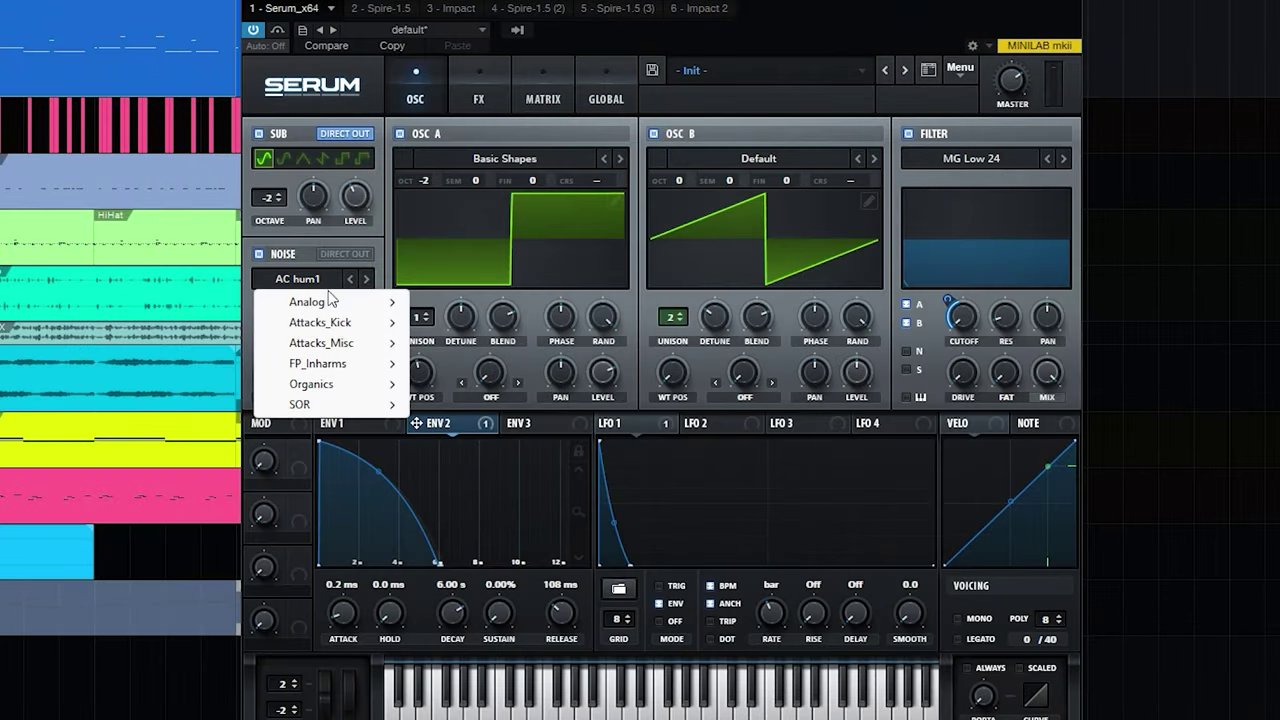
mouse_move(337, 300)
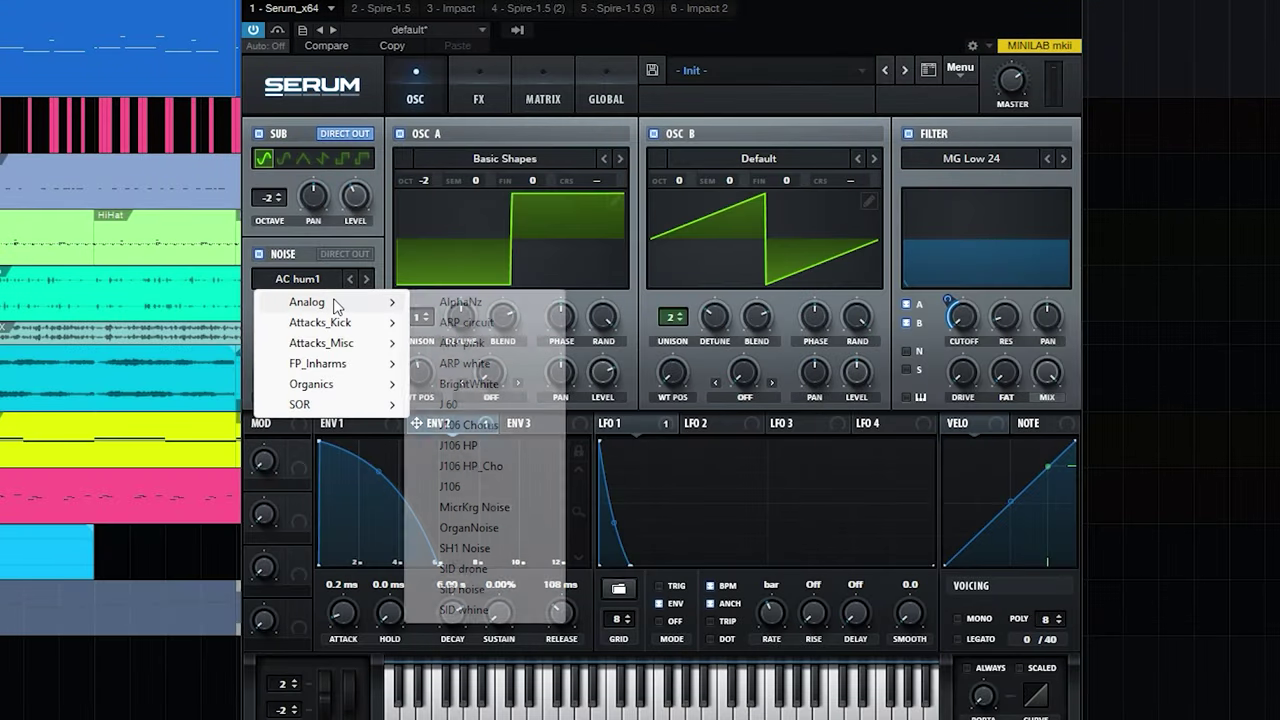
left_click(474, 507)
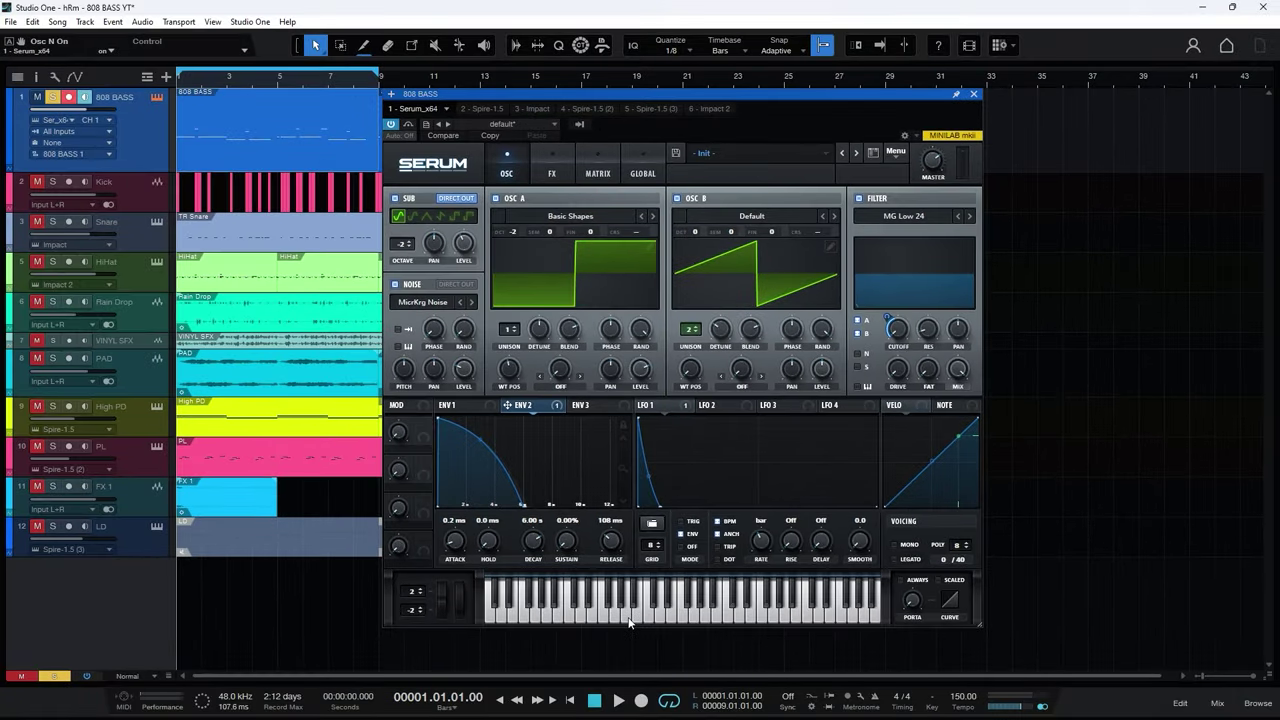
left_click(629, 622)
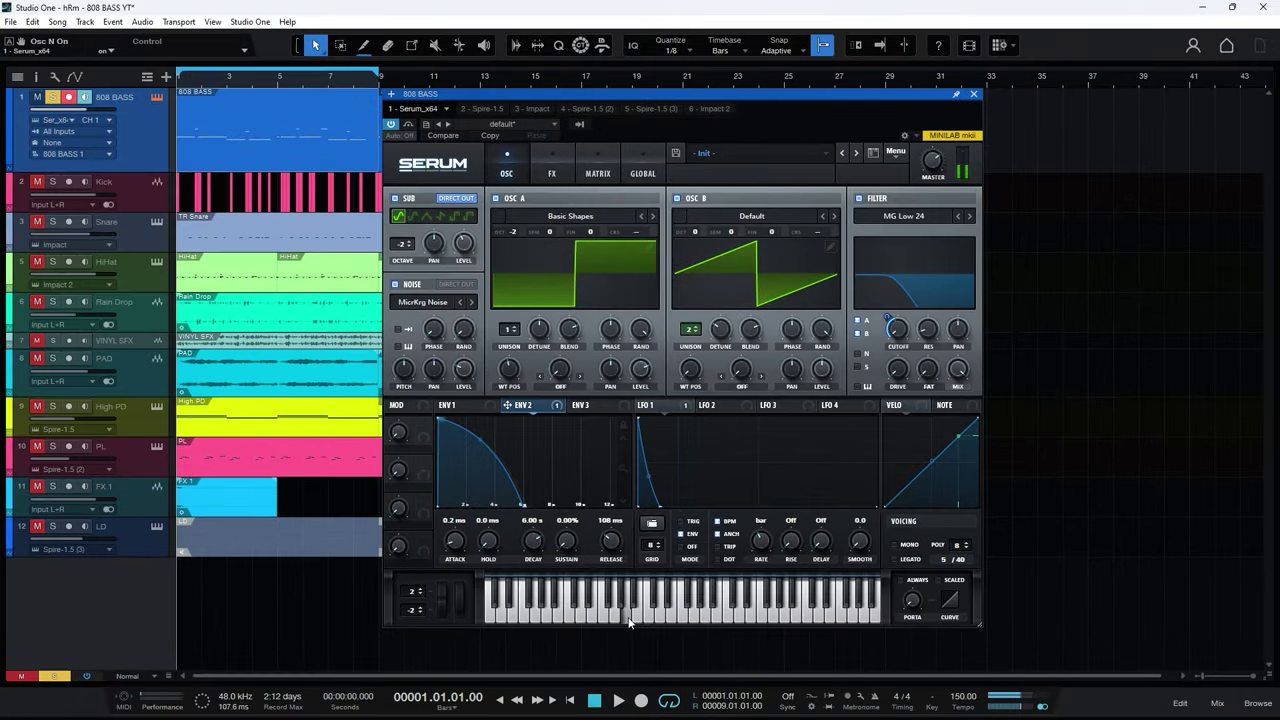
mouse_move(473, 390)
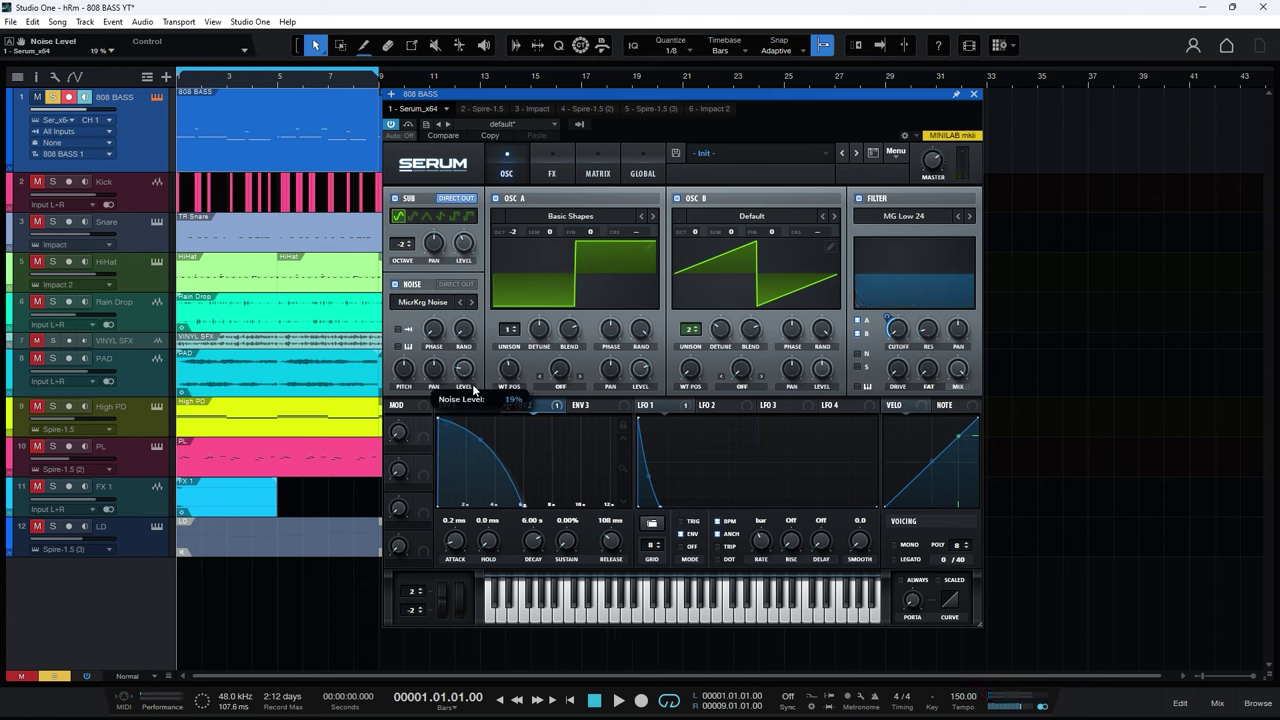
left_click(624, 617)
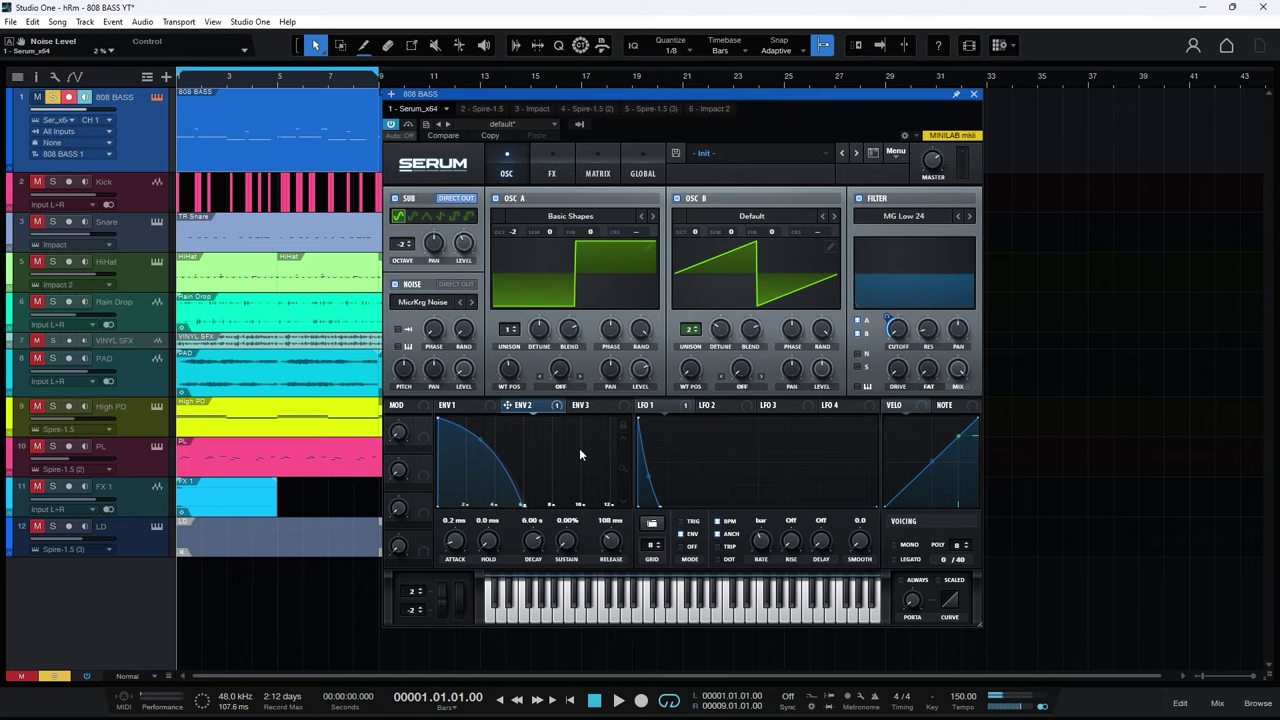
Set envelope 3 to attack 0.2 ms, decay 1.20 s, sustain 11.84% and release 1.19 s, with an inward-bowed decay curve
left_click(580, 405)
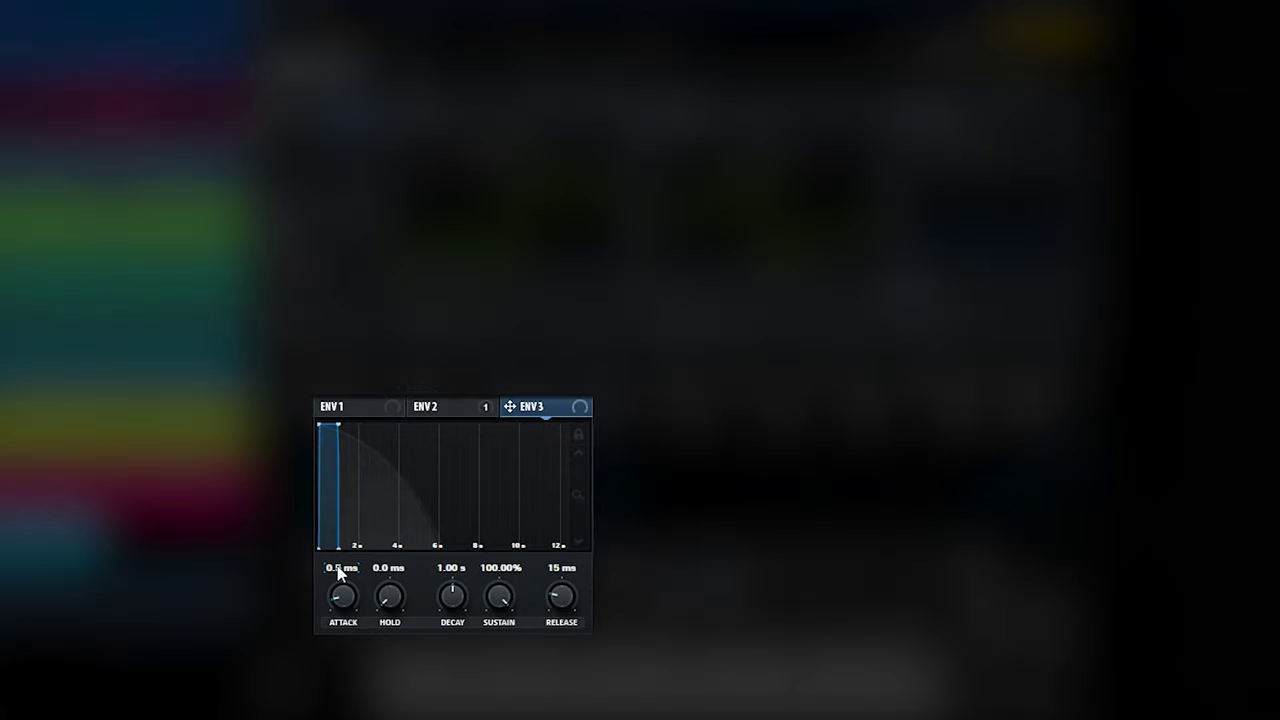
left_click_drag(341, 567, 343, 578)
left_click_drag(452, 567, 454, 558)
left_click_drag(500, 597, 593, 568)
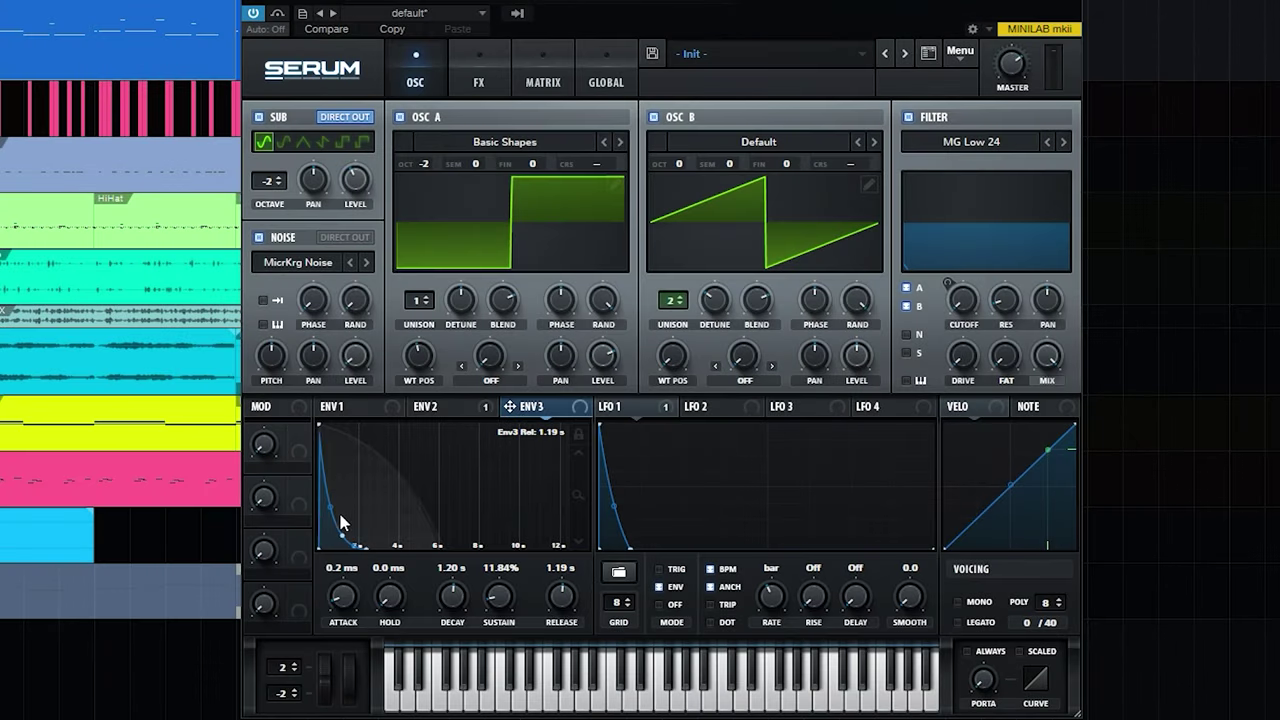
scroll(570, 514, "up", 3)
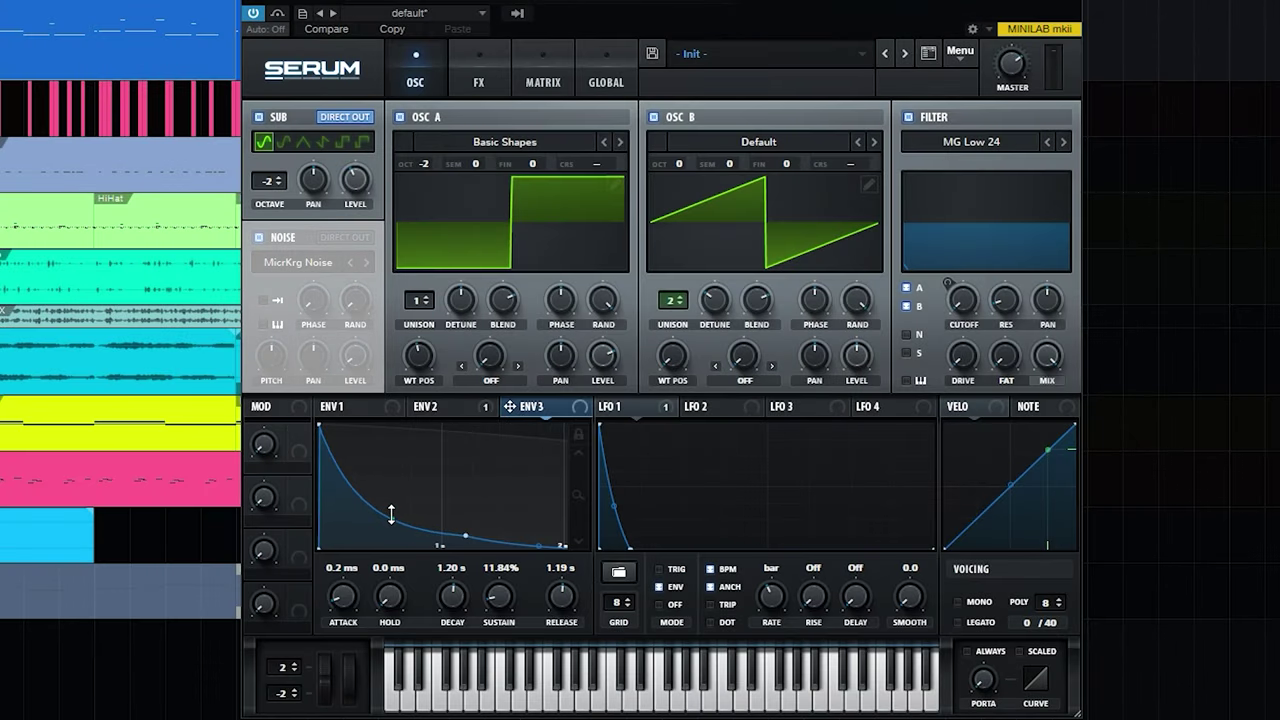
scroll(574, 448, "down", 3)
Modulate the noise level with envelope 3 and adjust the filter's resonance and drive
left_click_drag(366, 371, 340, 357)
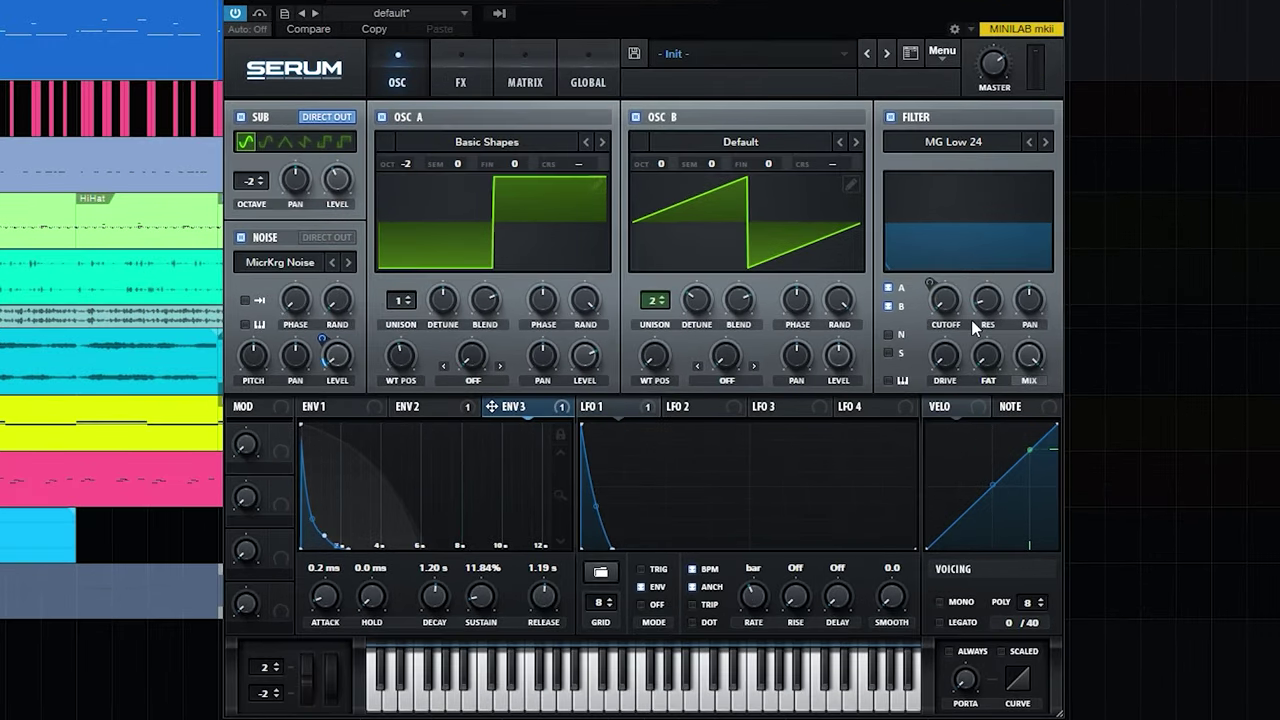
left_click_drag(995, 313, 988, 302)
left_click_drag(858, 385, 946, 360)
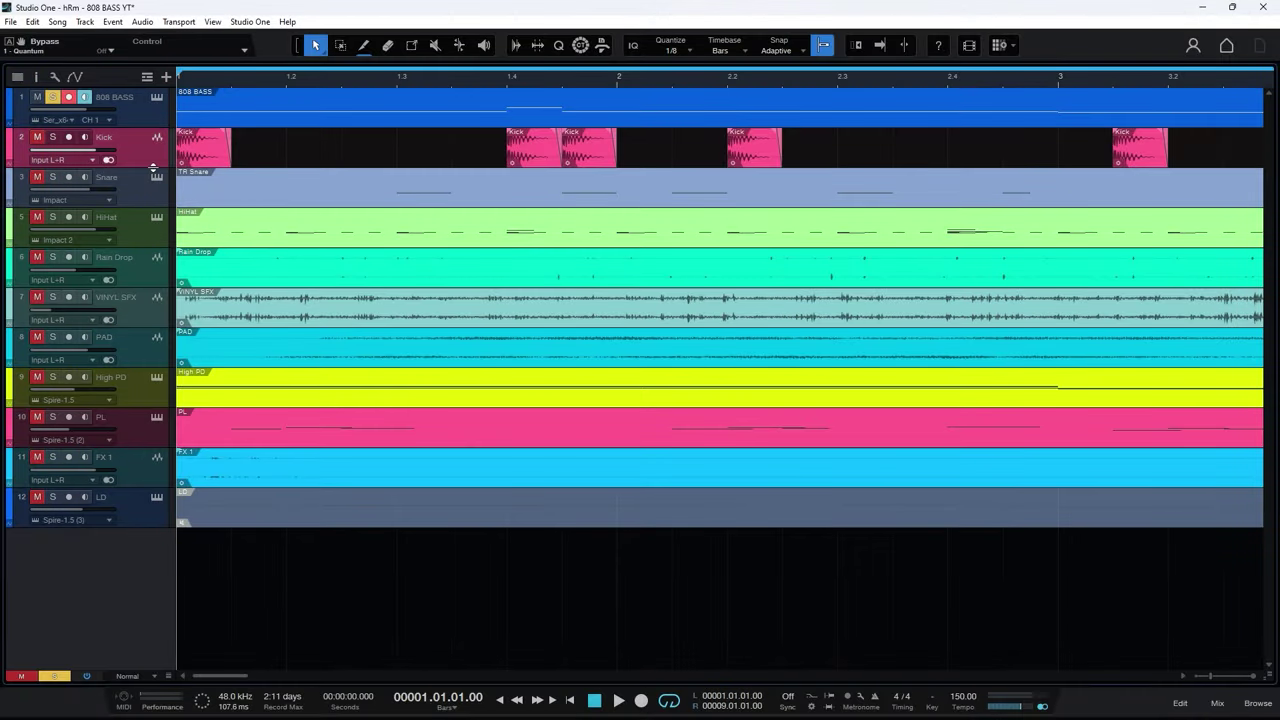
Enlarge the Kick track and open its Quantum insert
left_click_drag(153, 168, 153, 200)
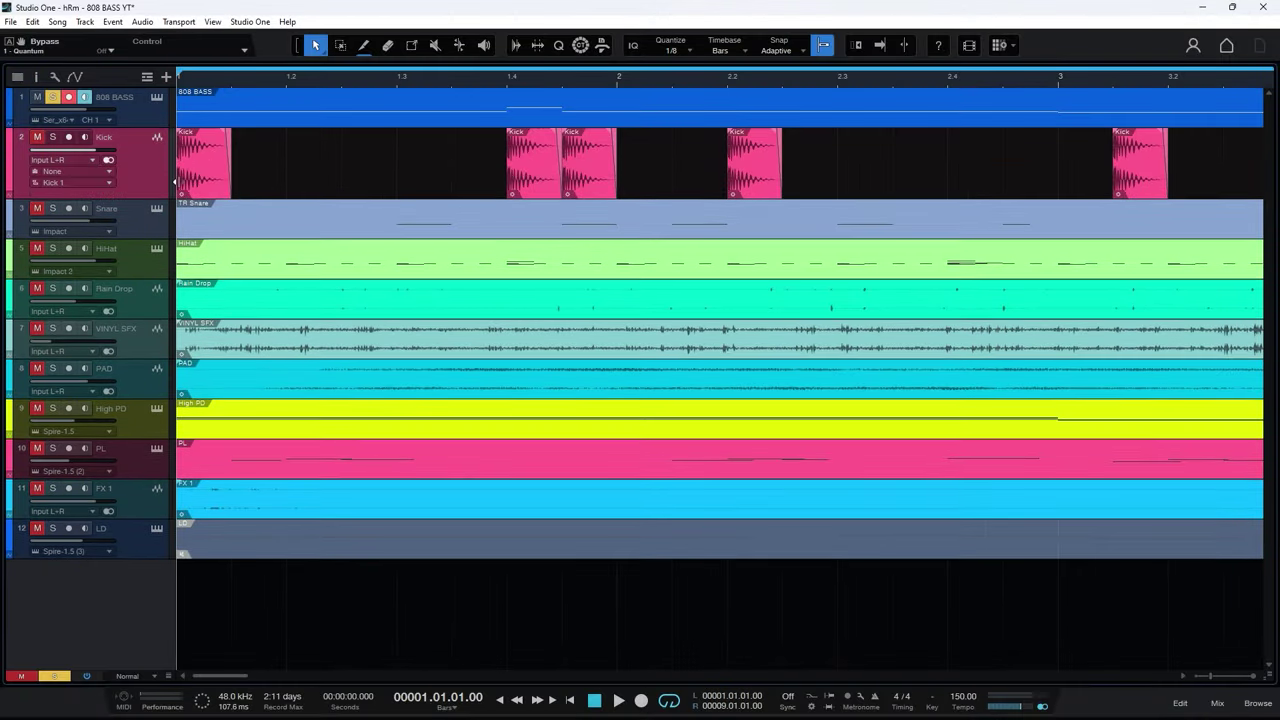
key("w")
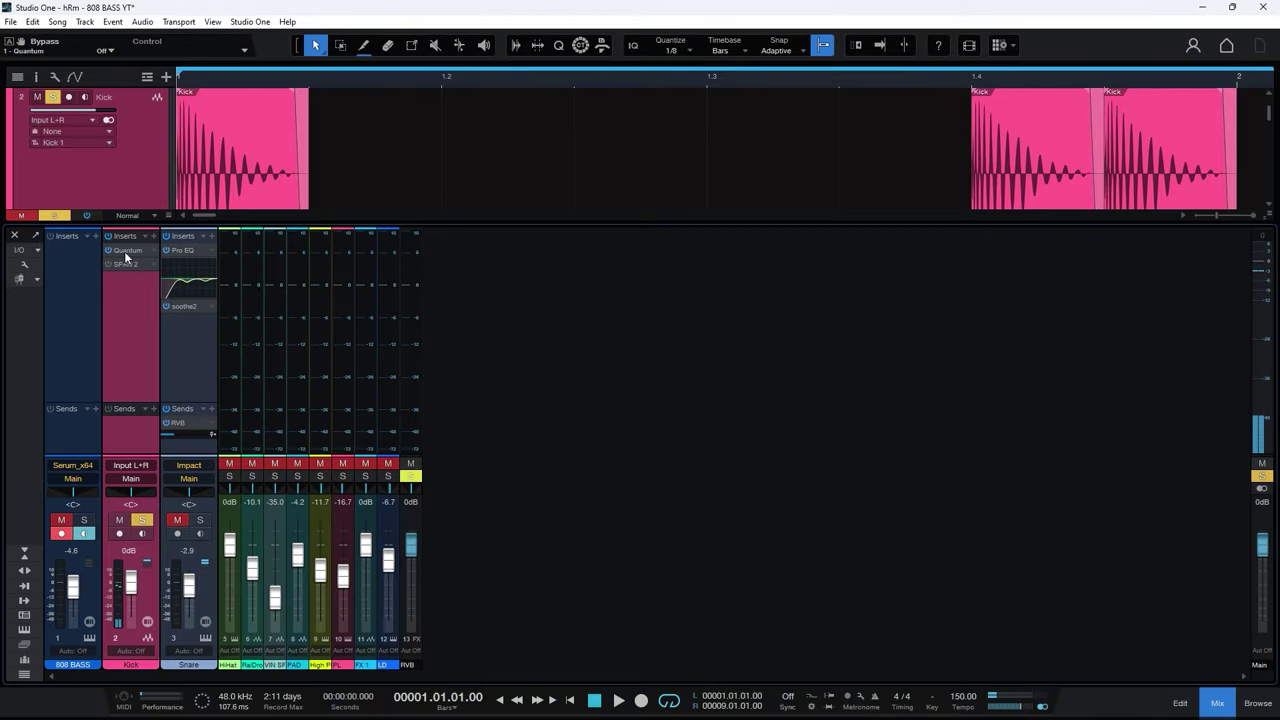
left_click(137, 255)
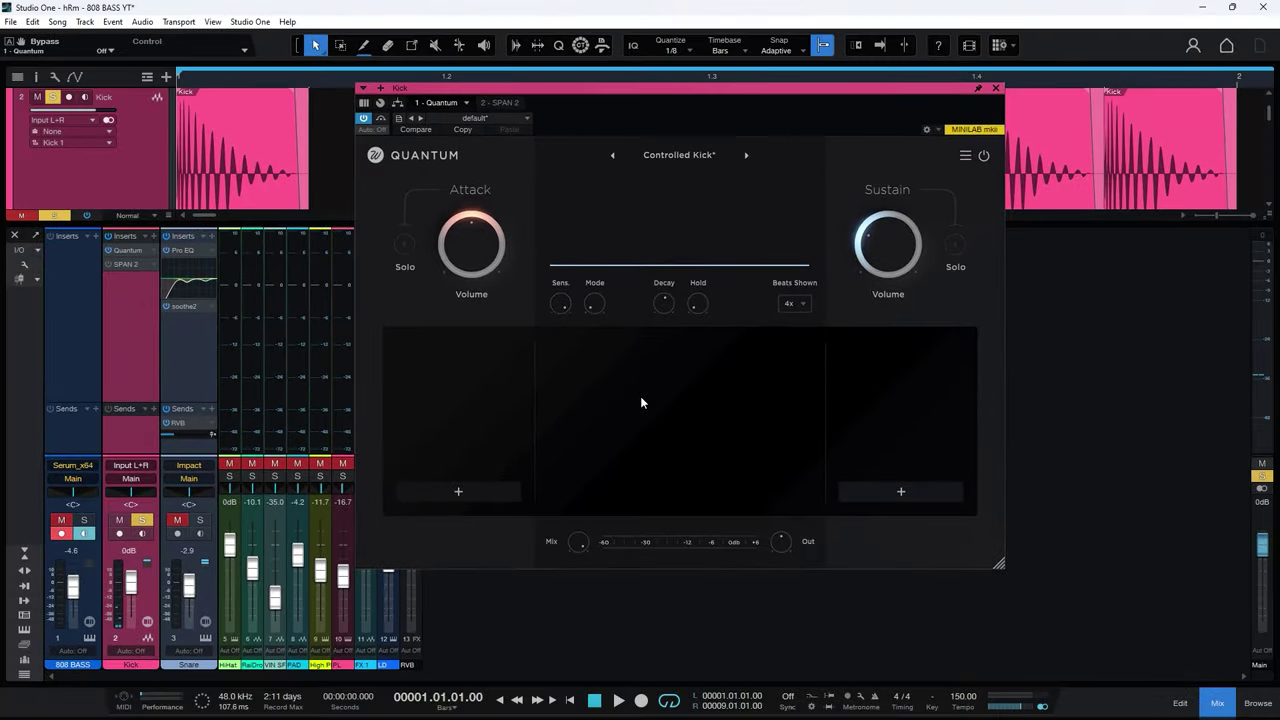
Compare the kick during playback with the Quantum insert enabled and disabled
left_click(385, 121)
left_click(385, 121)
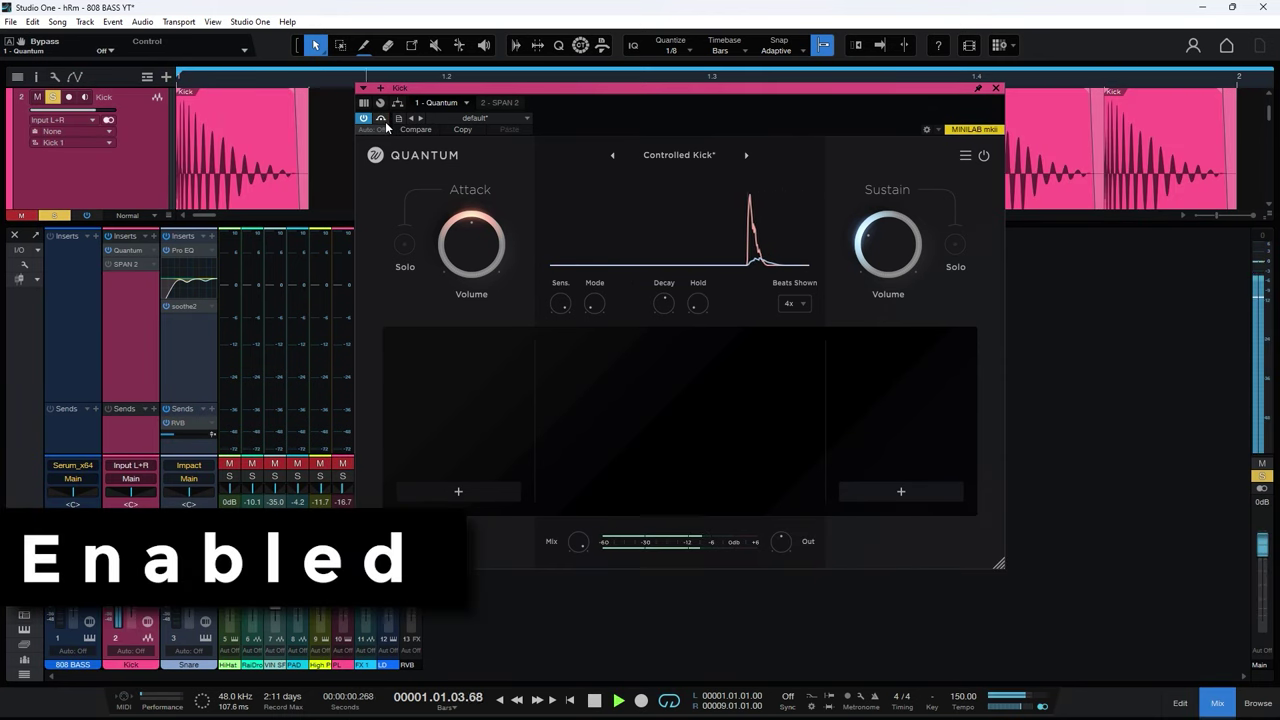
key("space")
left_click(385, 121)
key("space")
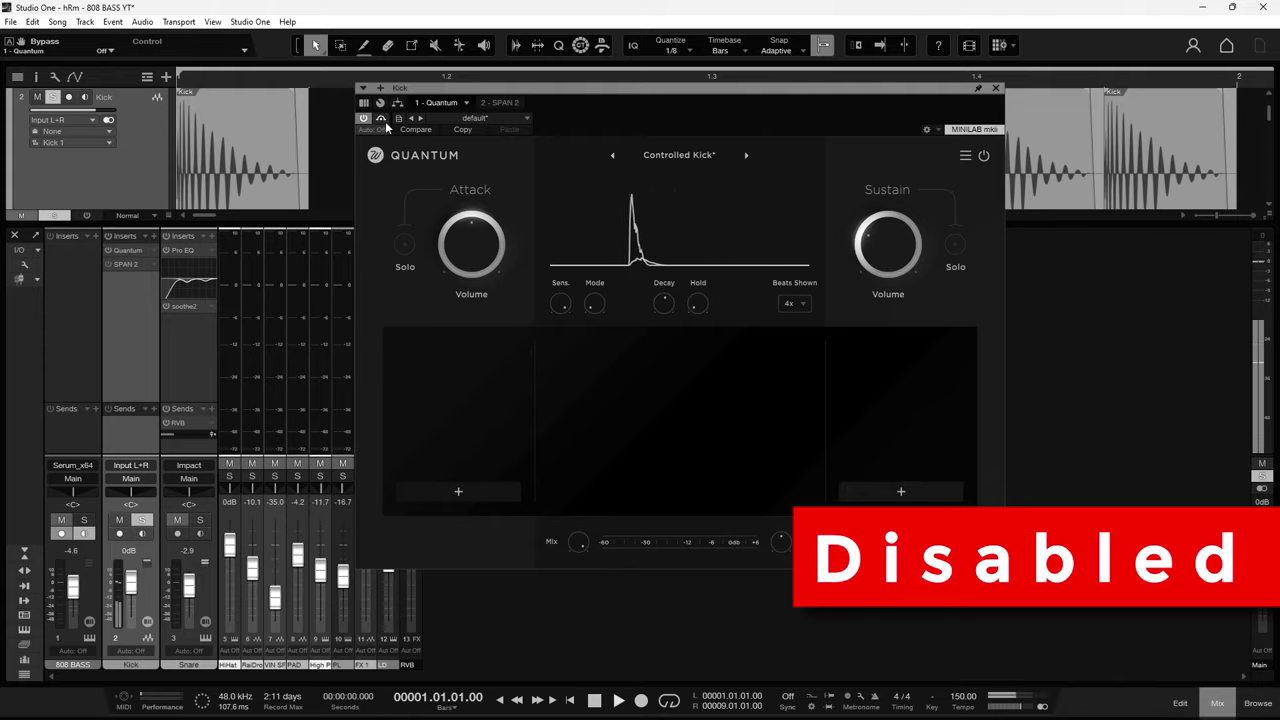
left_click(385, 121)
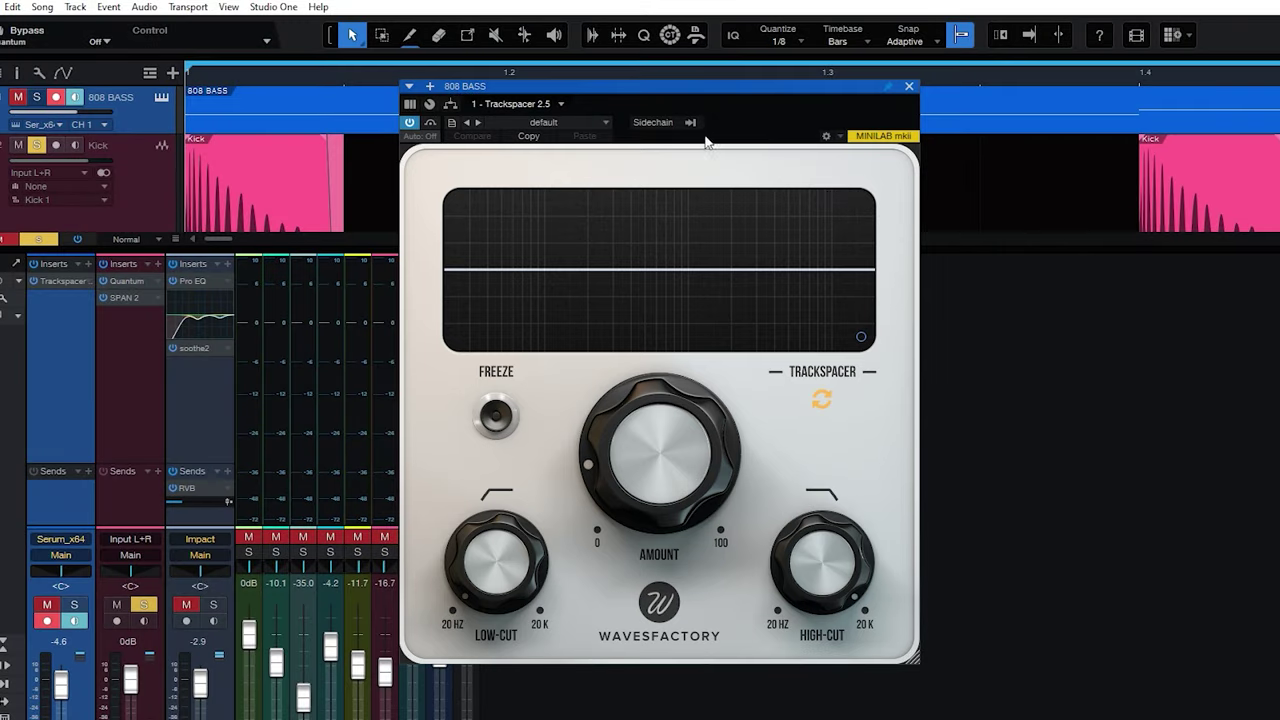
Send the Kick track to the sidechain of Trackspacer on the 808 BASS channel and play both tracks together
left_click(690, 123)
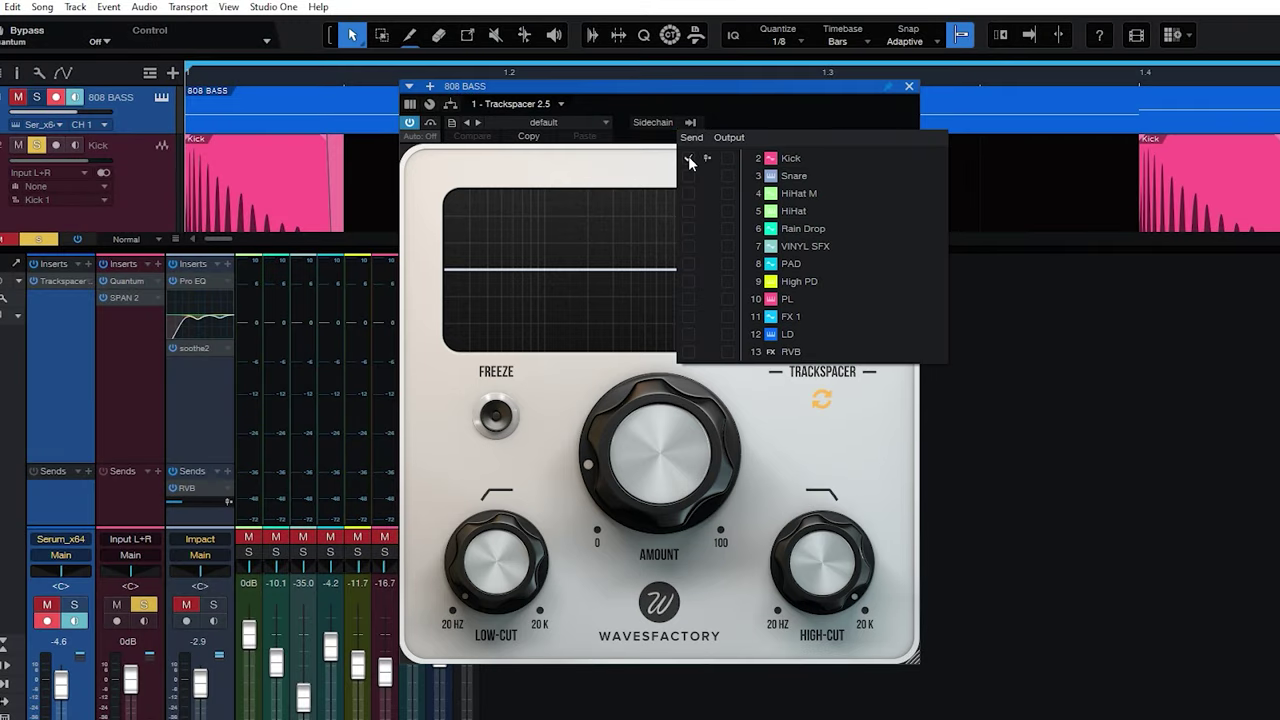
left_click(689, 159)
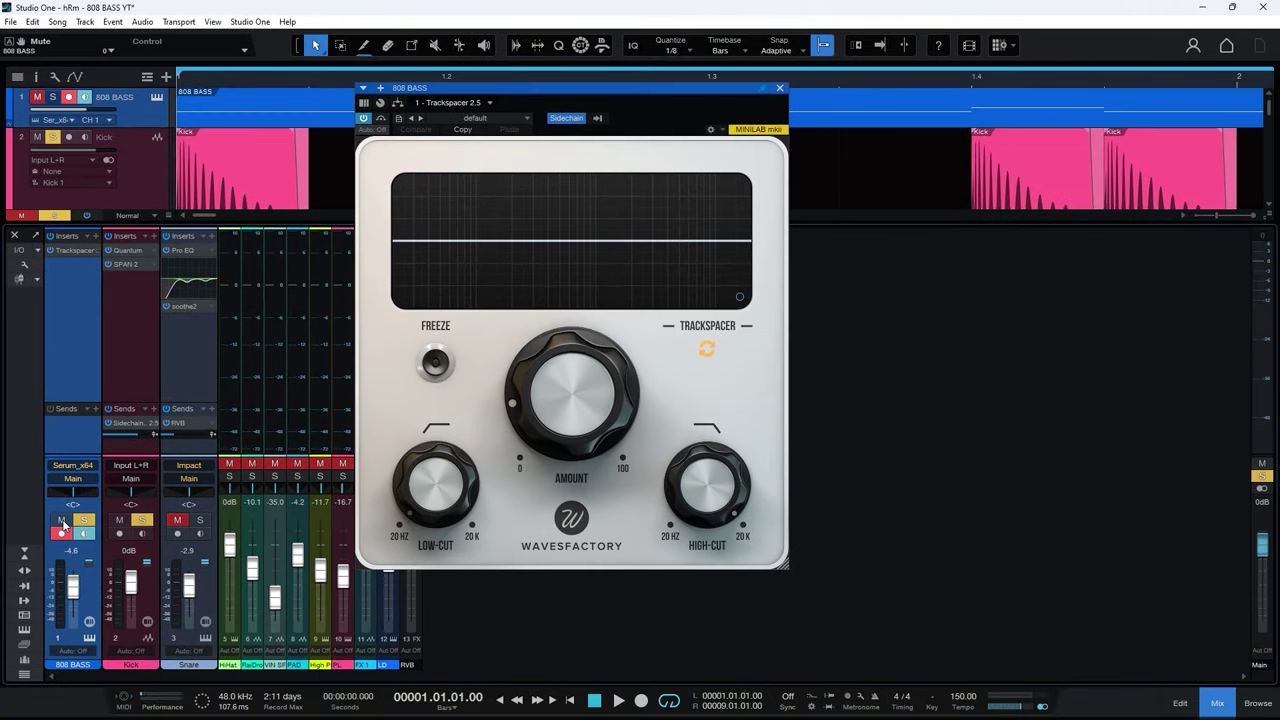
left_click(47, 605)
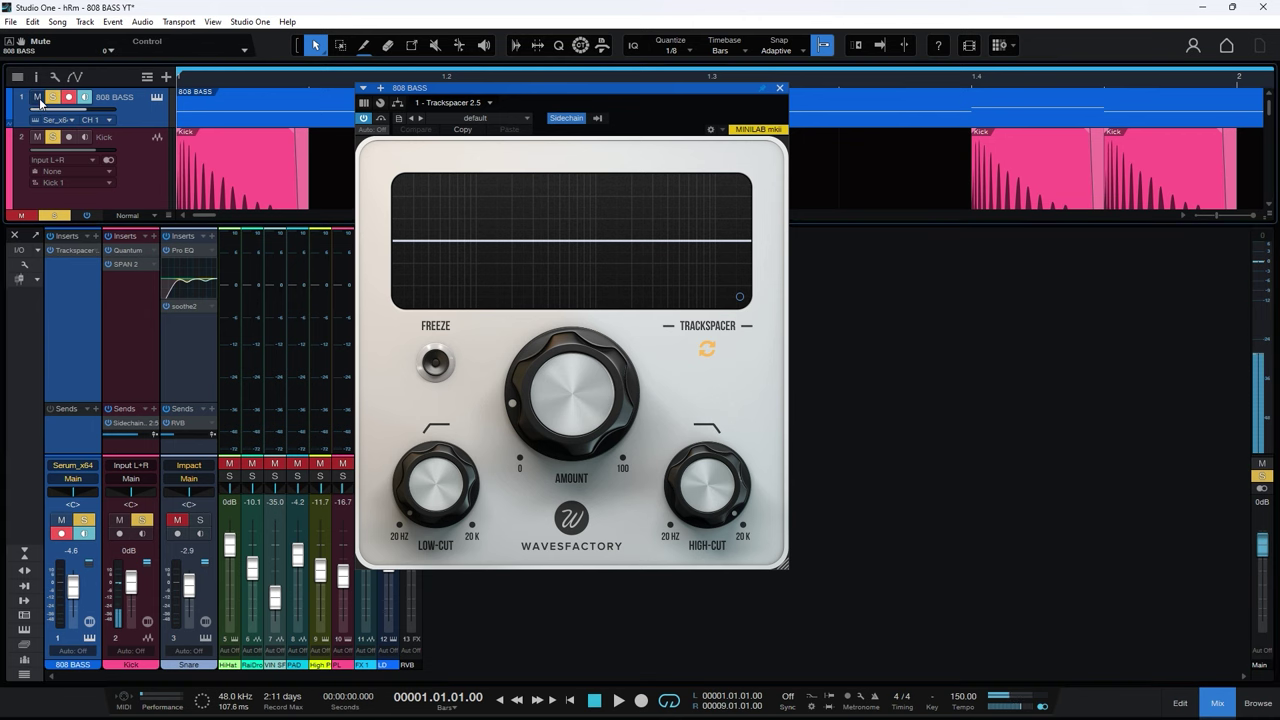
key("space")
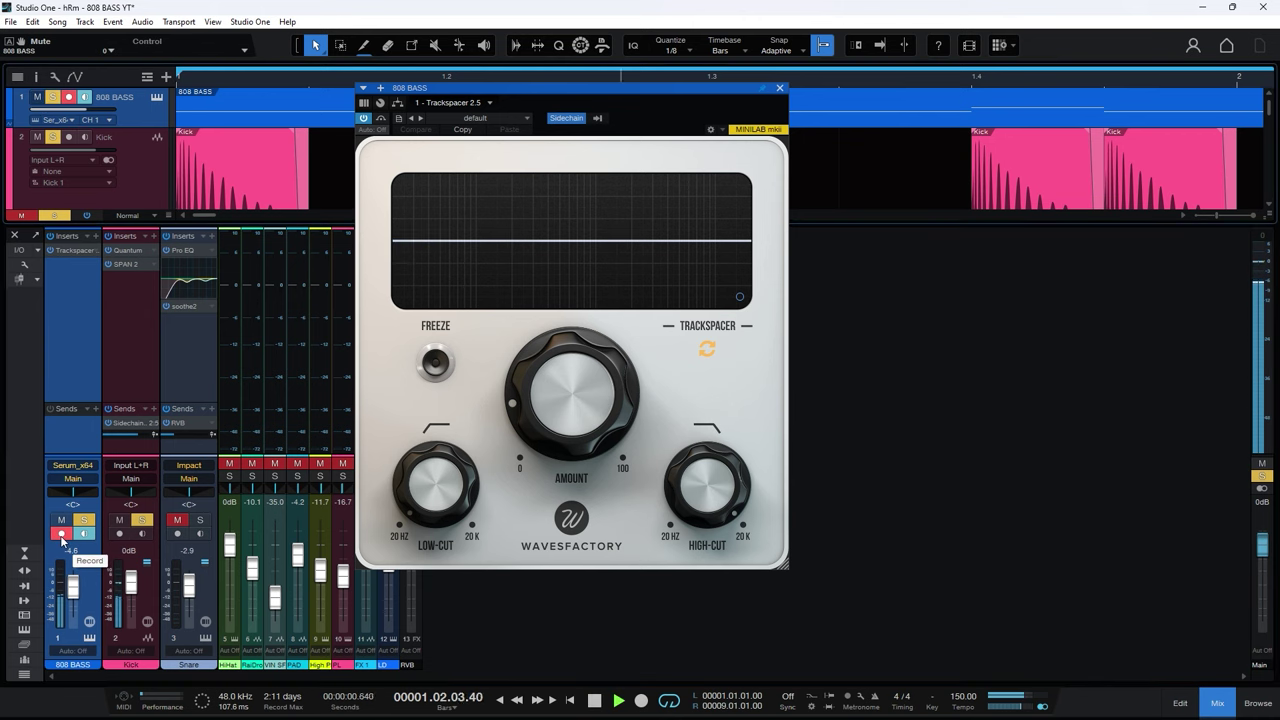
key("space")
Set Trackspacer's high-cut to about 404 Hz and its amount to 36.2% during playback, then close the plug-in and the mixer
left_click_drag(707, 485, 707, 555)
key("space")
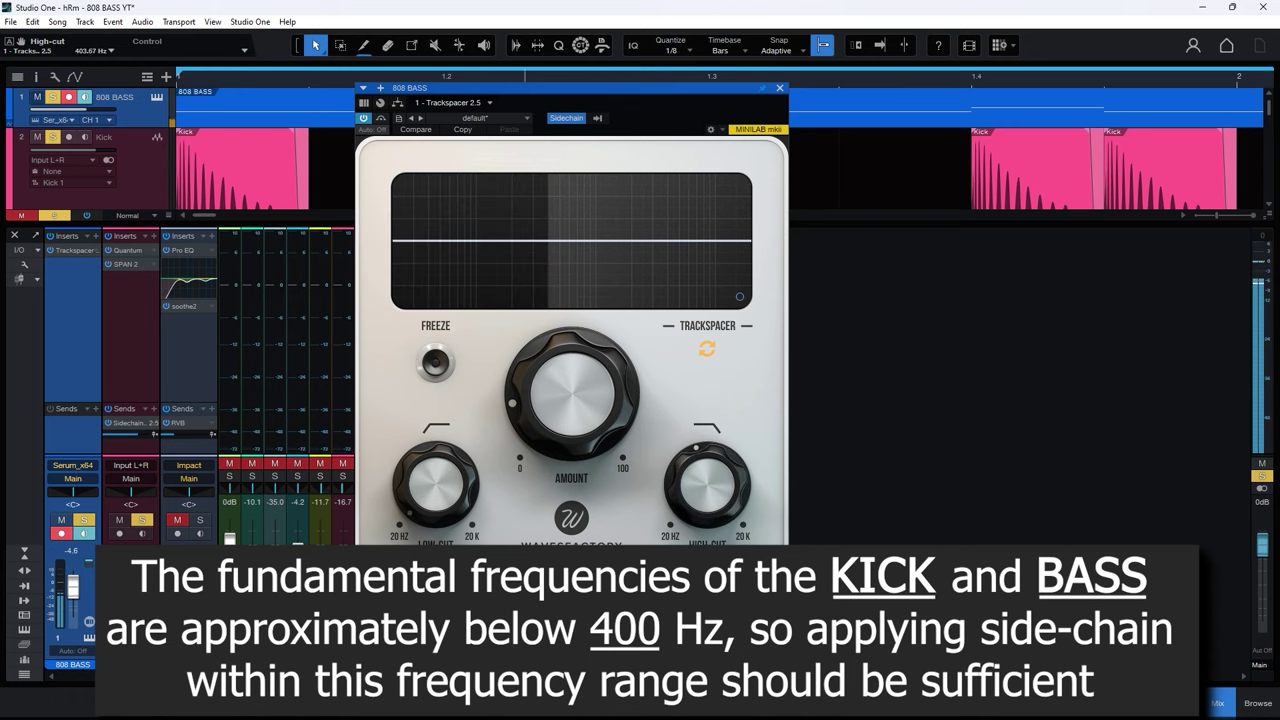
left_click_drag(571, 415, 606, 356)
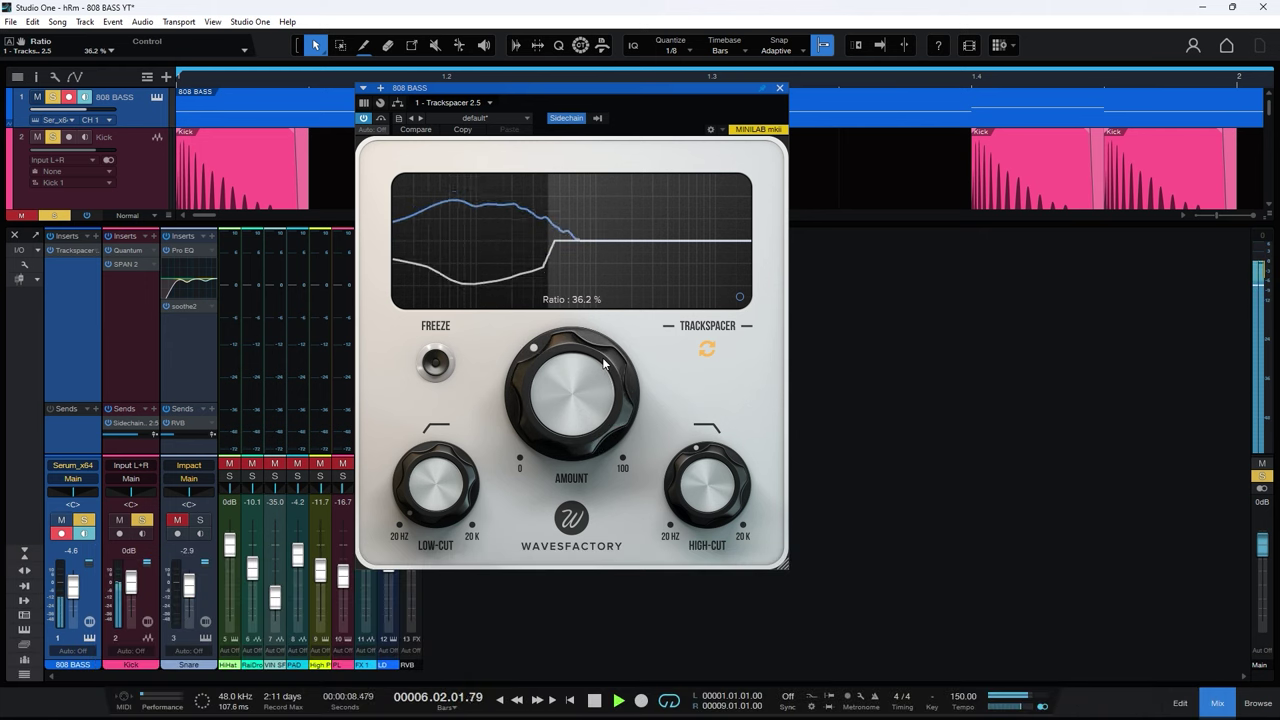
key("space")
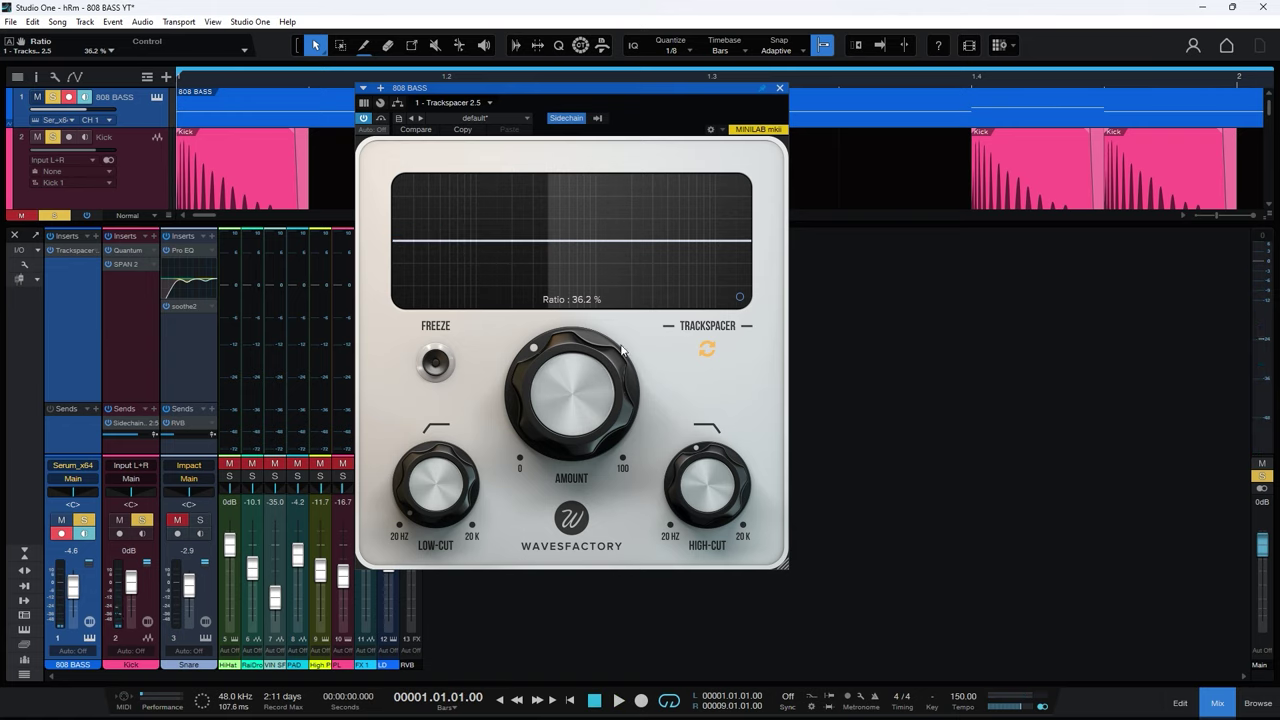
left_click(780, 88)
left_click(14, 235)
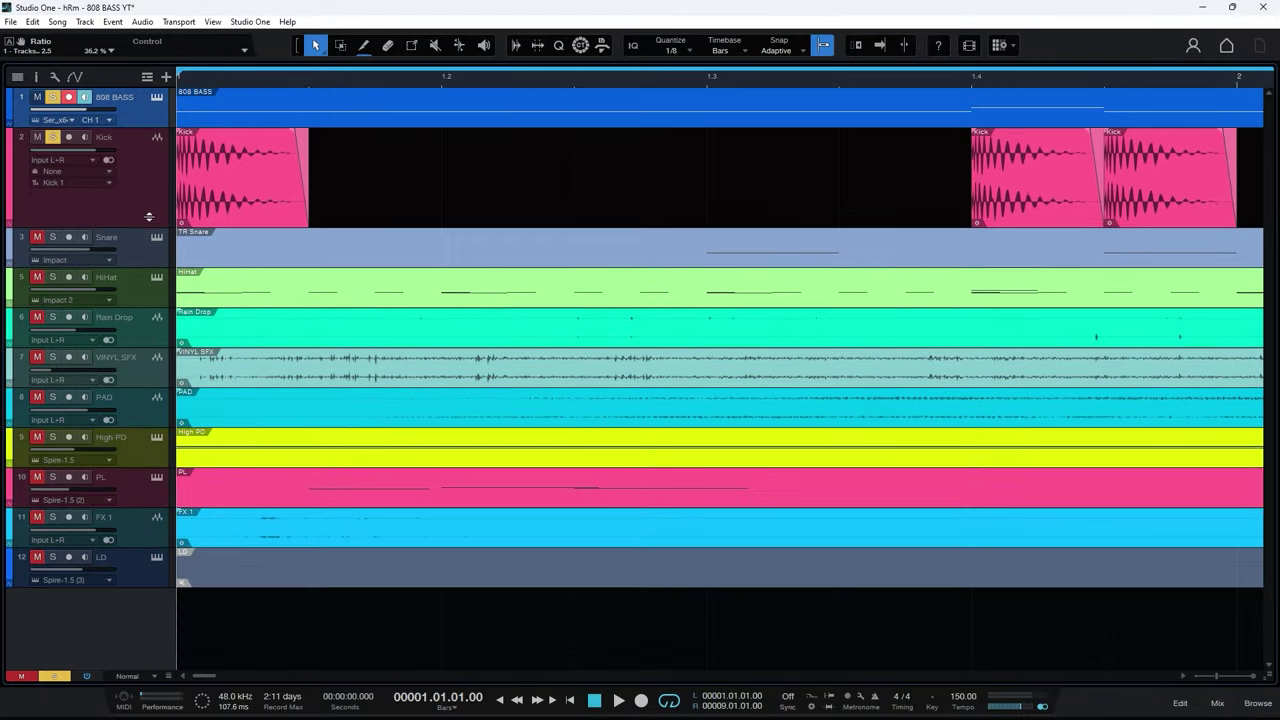
Reduce the Kick track's height, solo the Snare track, open its Impact XT instrument and audition the Snare L pad
left_click_drag(148, 216, 148, 203)
left_click(60, 290)
left_click(156, 211)
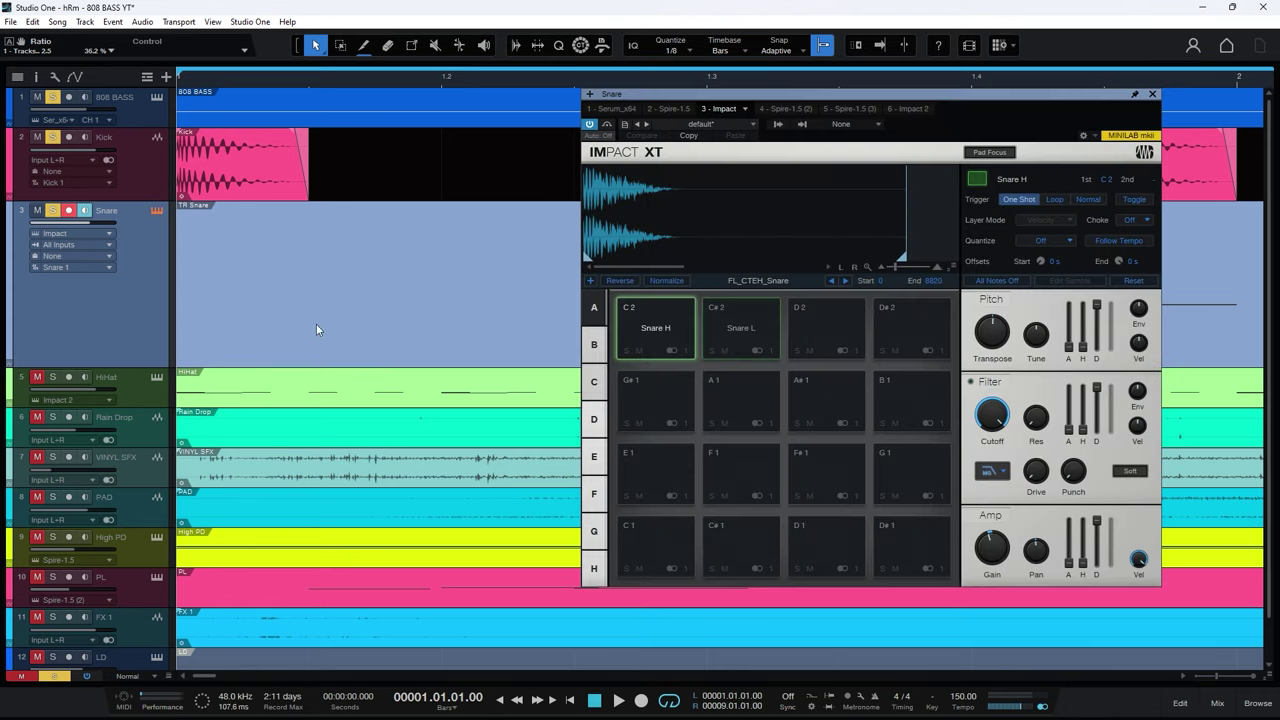
left_click(743, 330)
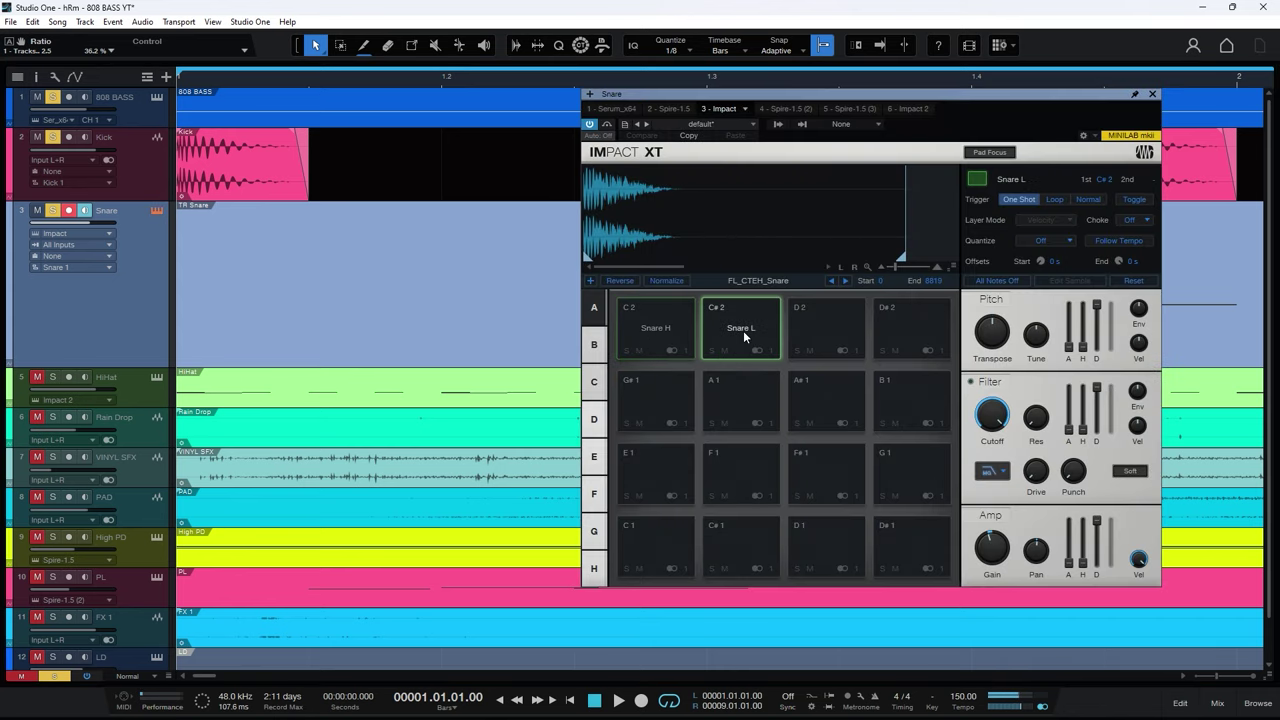
Examine the TR Snare part in the note editor while playing it with the bass and kick
double_click(486, 343)
key("w")
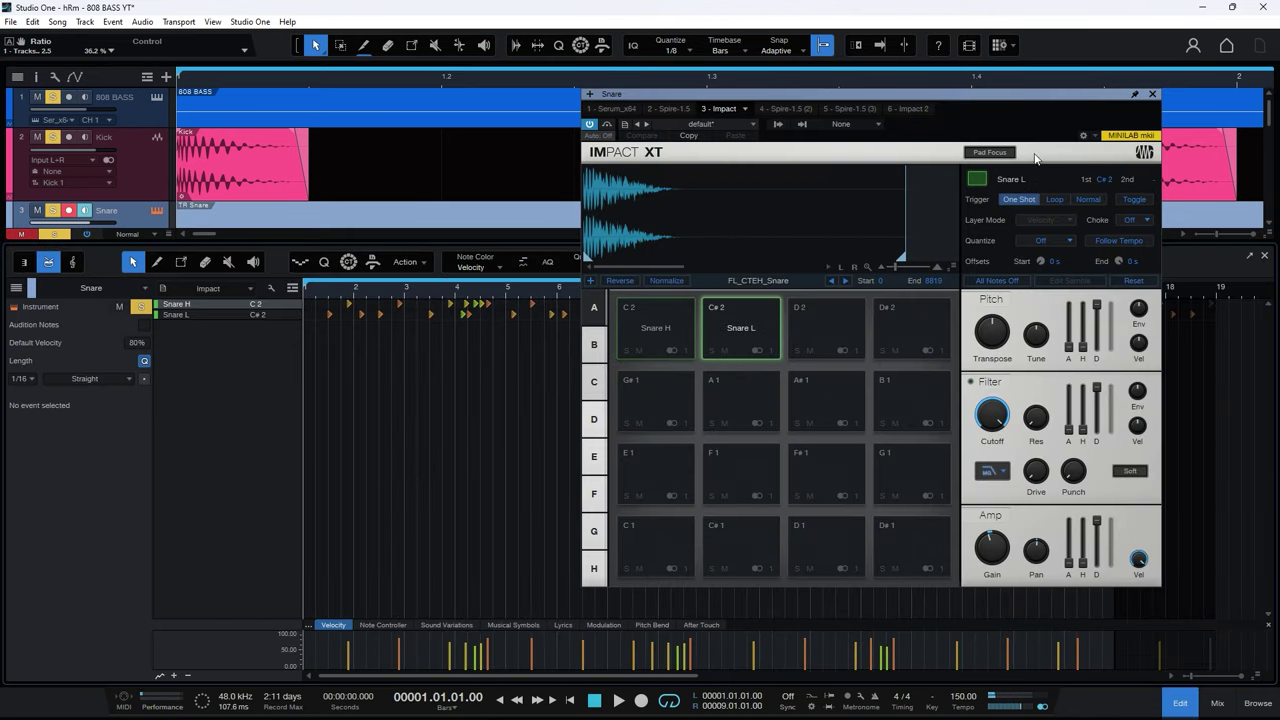
key("space")
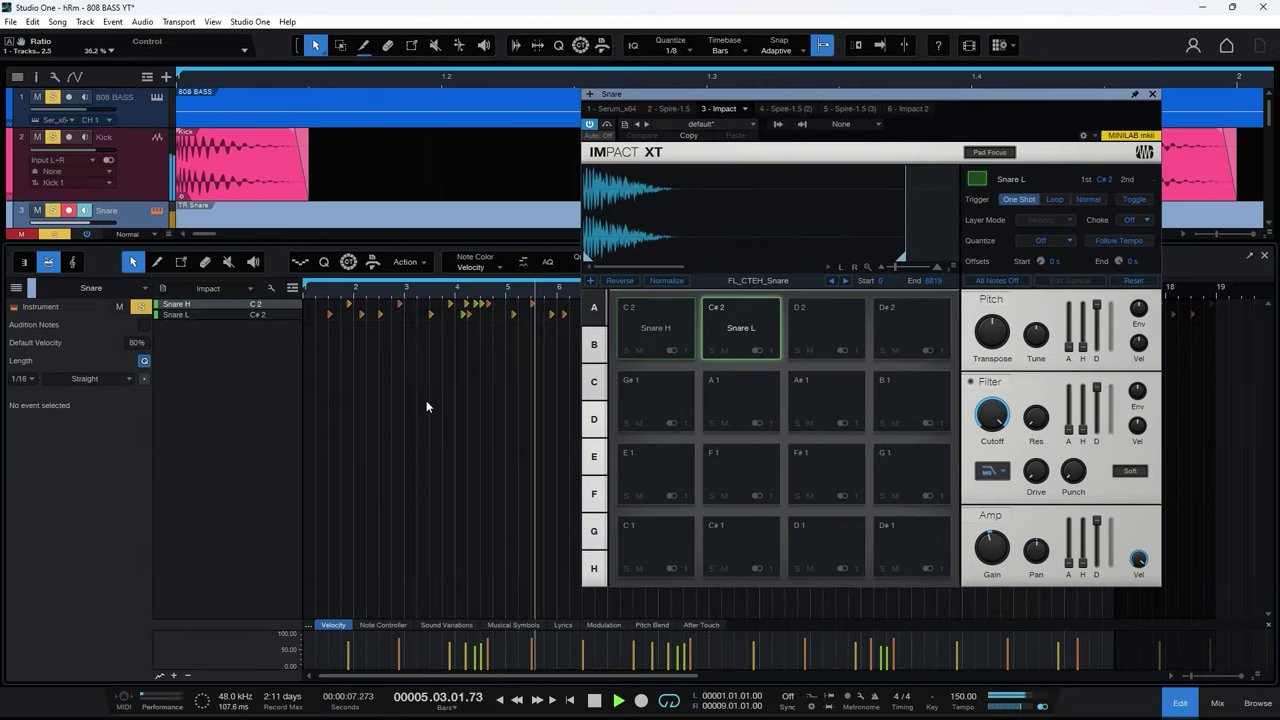
key("space")
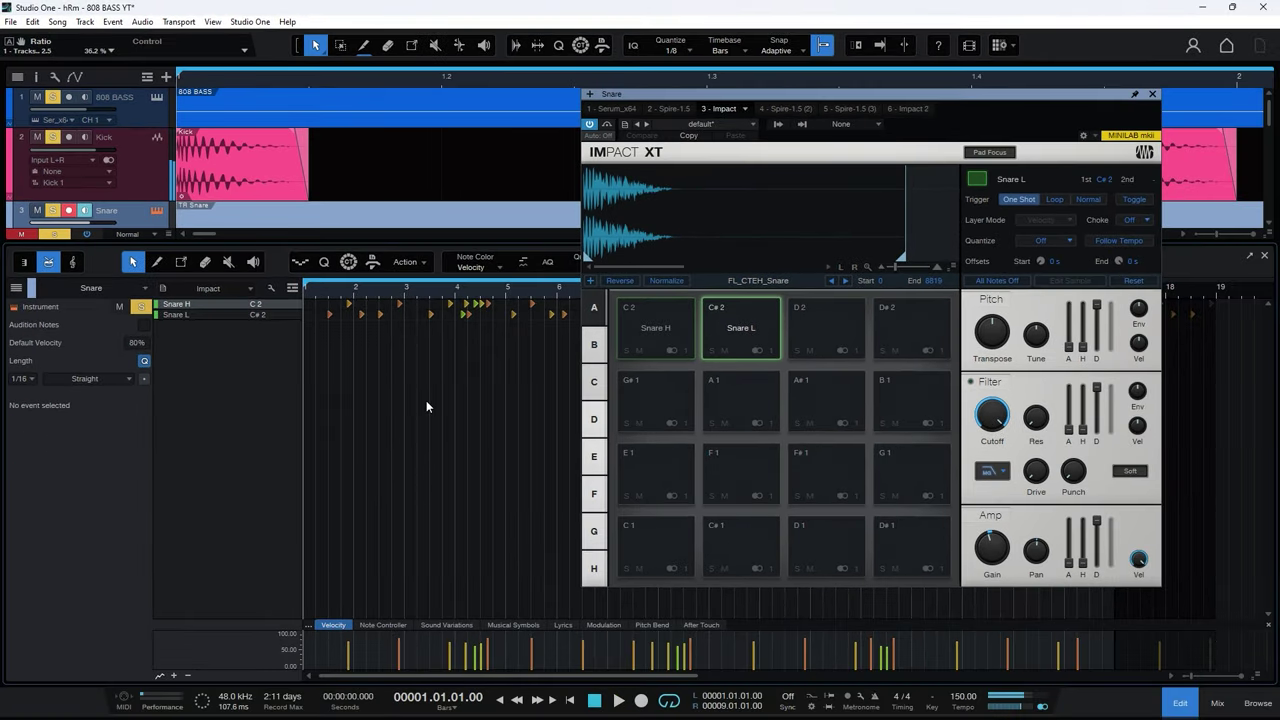
left_click(1266, 258)
Solo the HiHat track and play it together with the bass, kick and snare
left_click(57, 388)
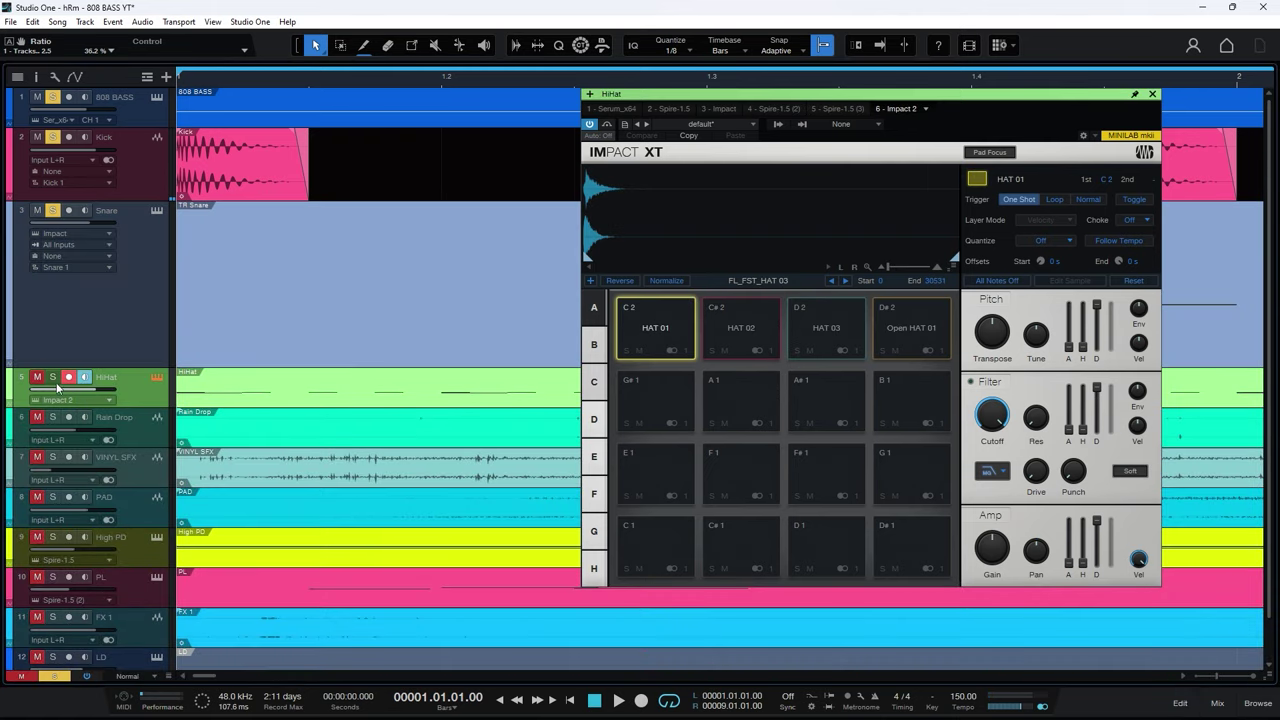
left_click(156, 377)
key("space")
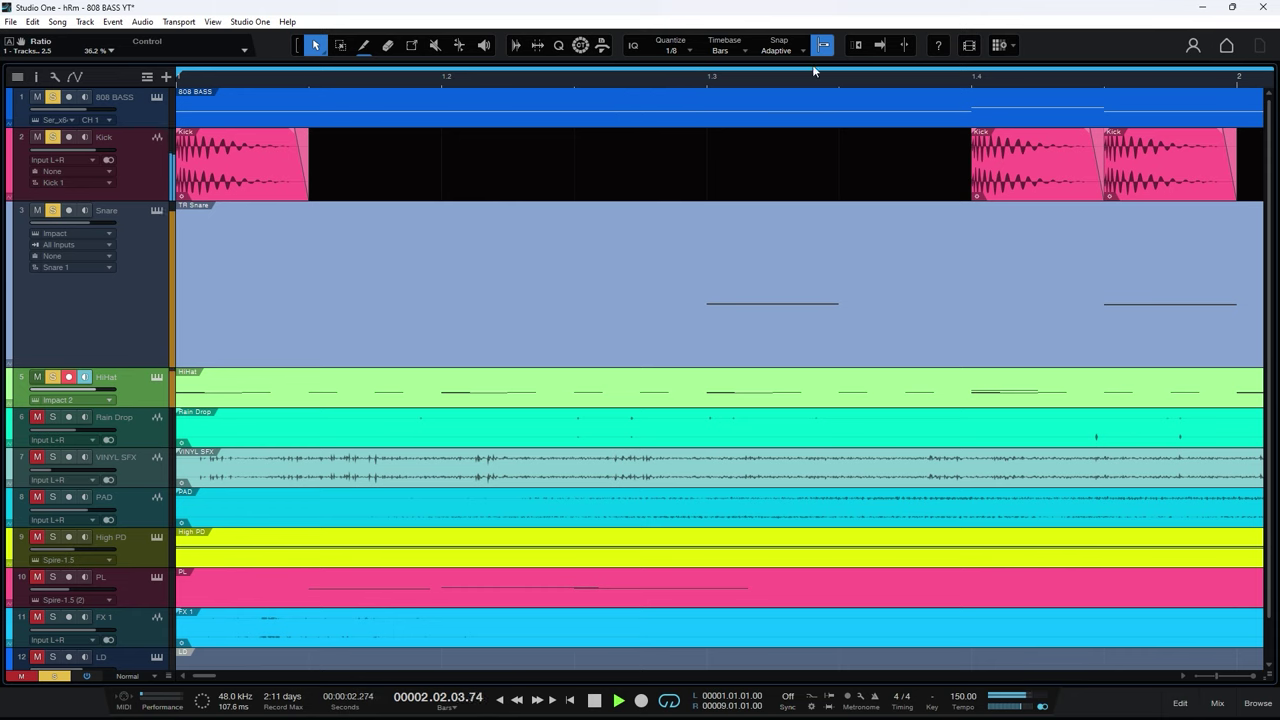
Turn on continuous scrolling with the playback cursor and listen to the bass and drums across the first bars
left_click(879, 45)
left_click(875, 45)
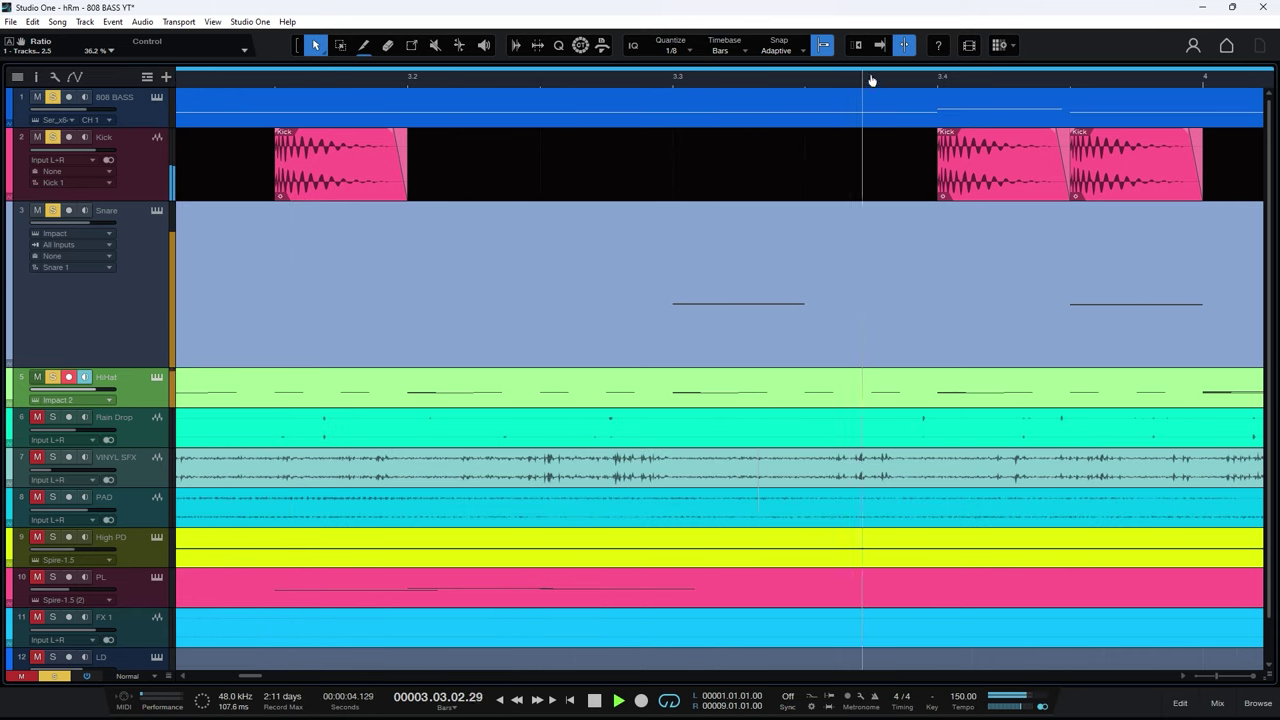
key("w")
key("w")
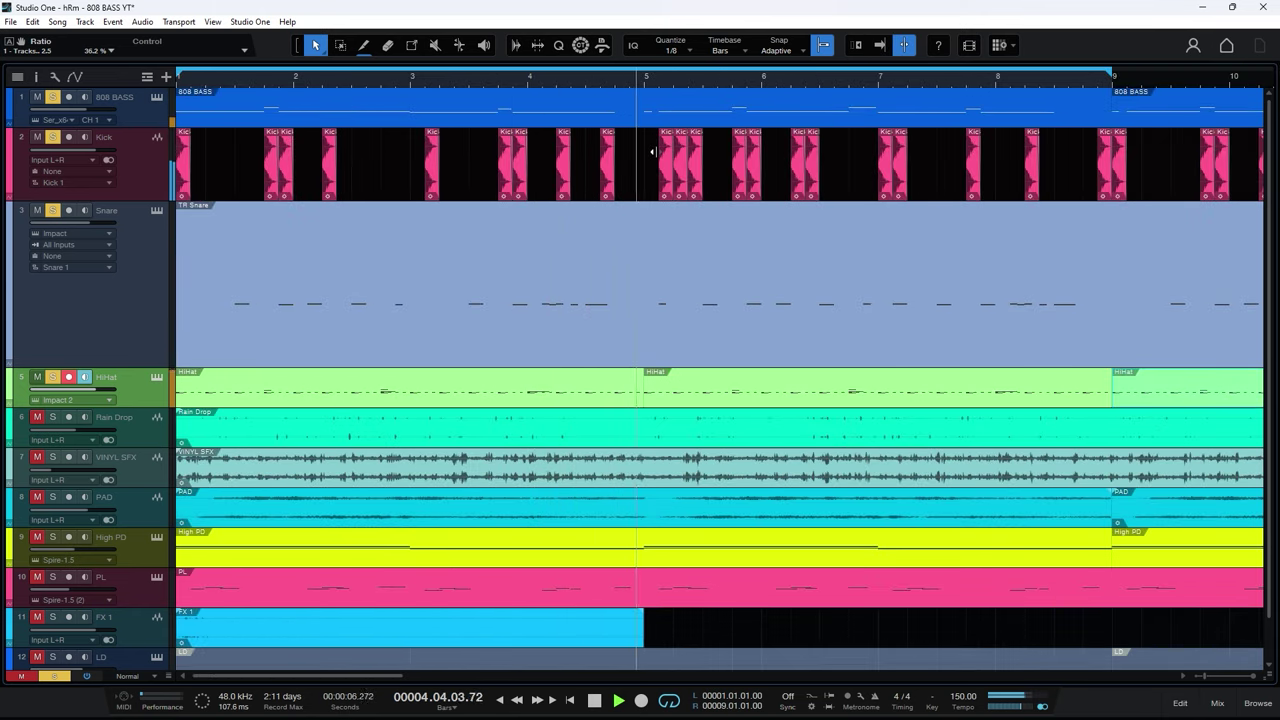
key("space")
key("f")
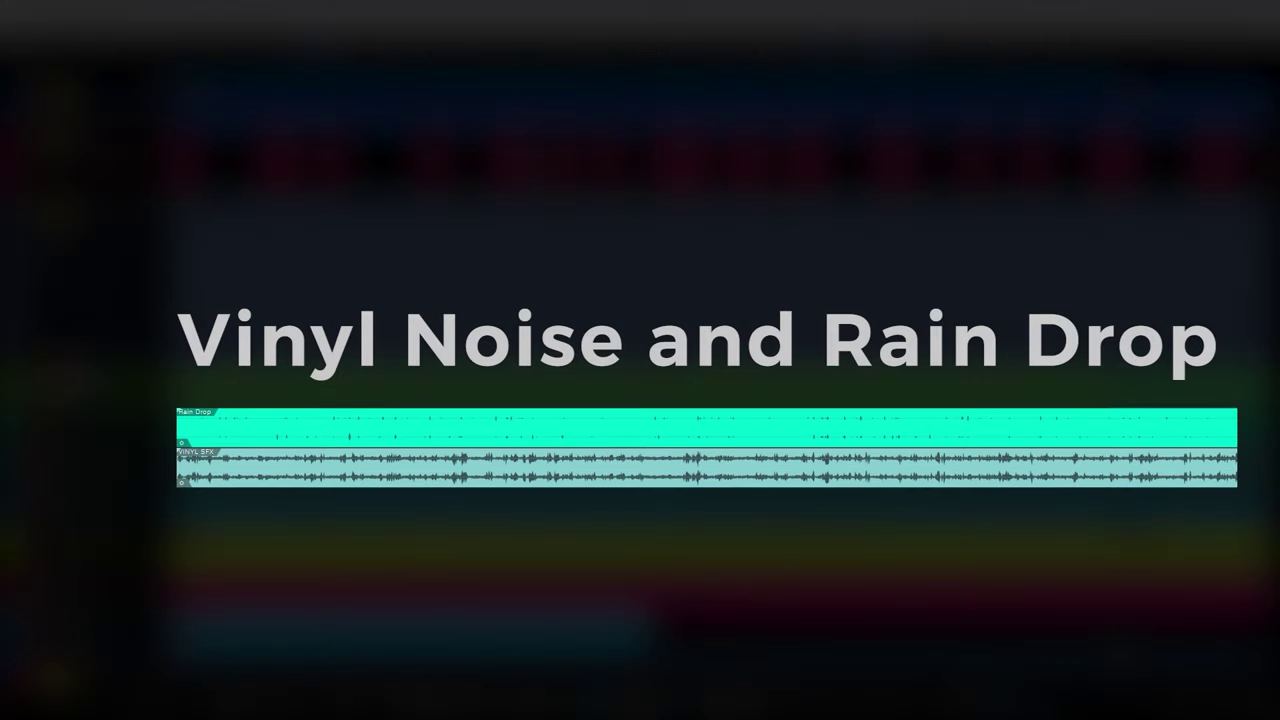